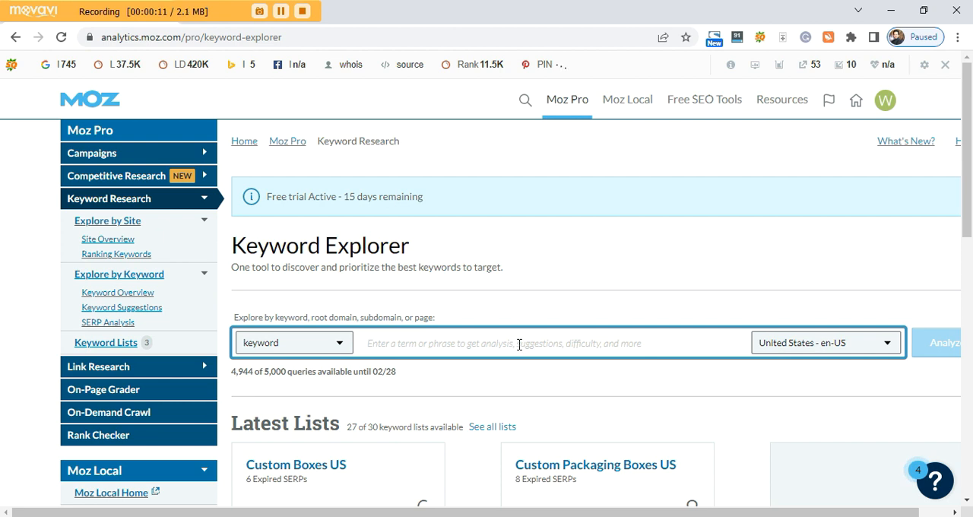
# Analyze the keyword "custom mailer boxes" for the United States - en-US locale.
pyautogui.write('custom mailer boxes')
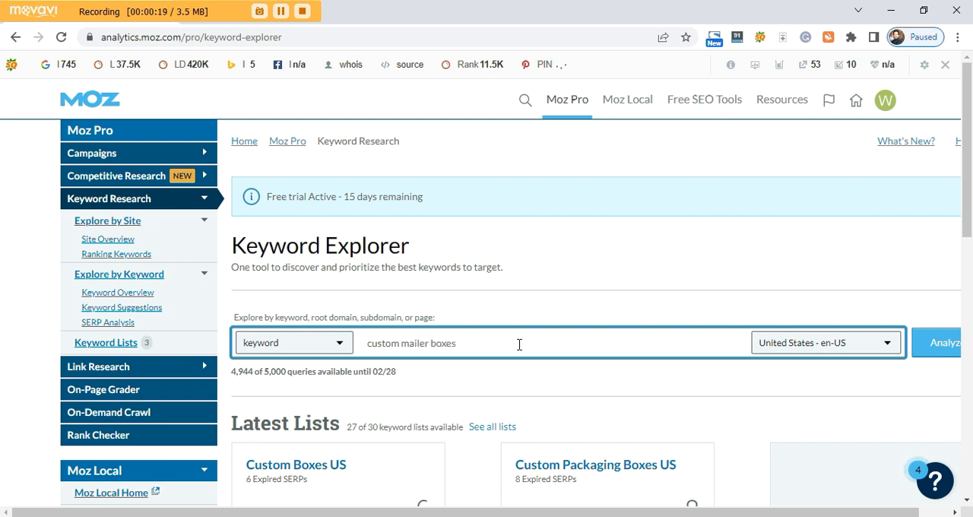
pyautogui.click(867, 348)
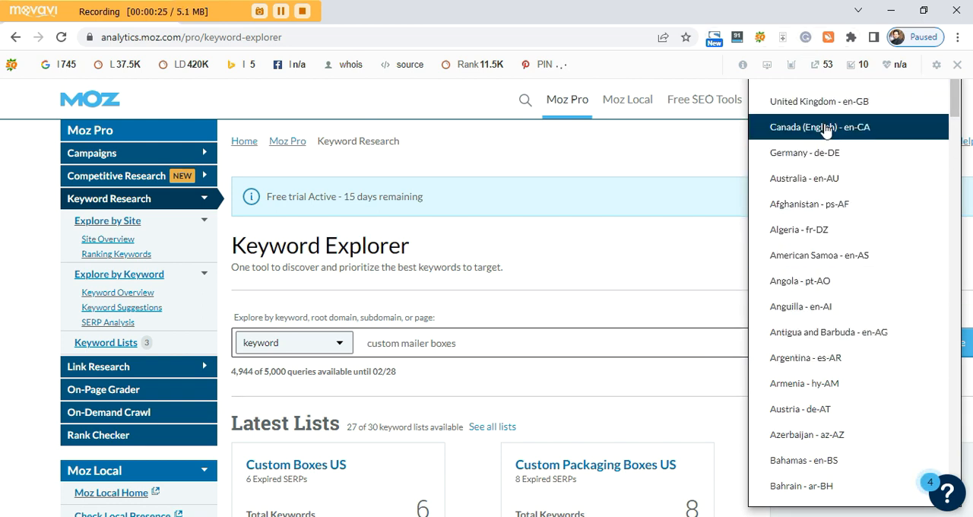
pyautogui.click(690, 261)
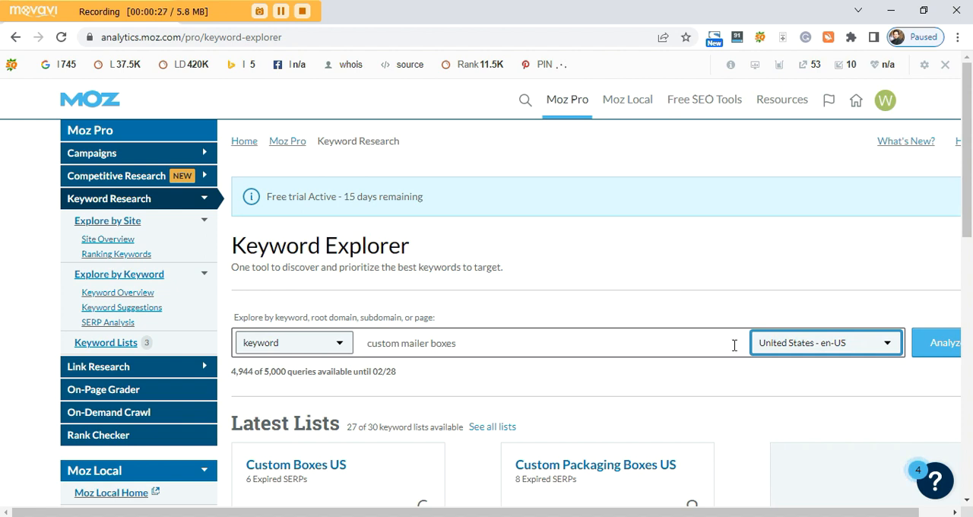
pyautogui.click(950, 346)
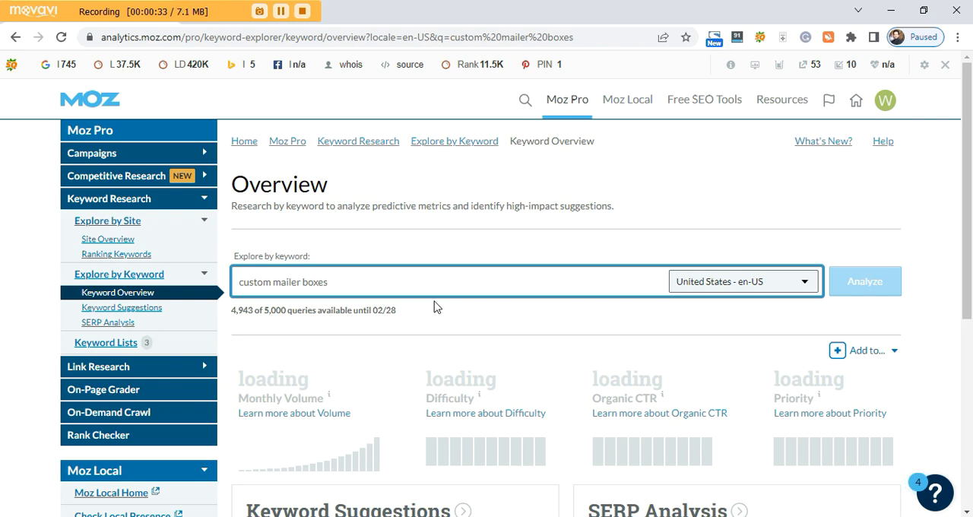
# Review the keyword's overview metrics and open its full list of keyword suggestions.
pyautogui.scroll(-3, 511, 326)
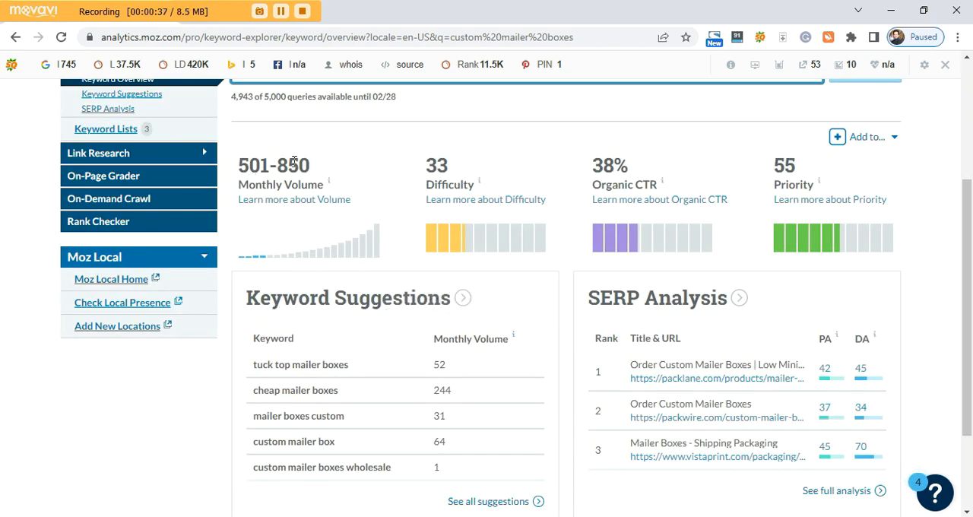
pyautogui.scroll(-1, 234, 392)
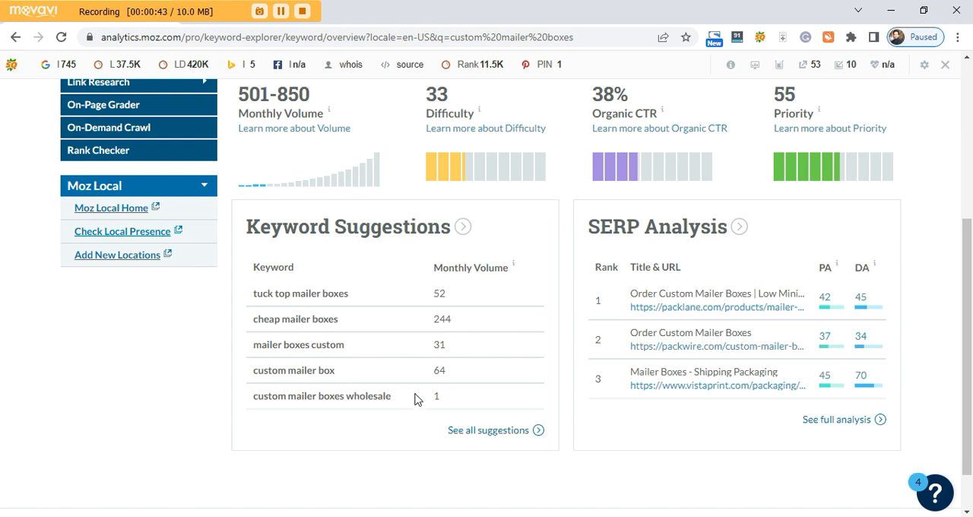
pyautogui.click(487, 431)
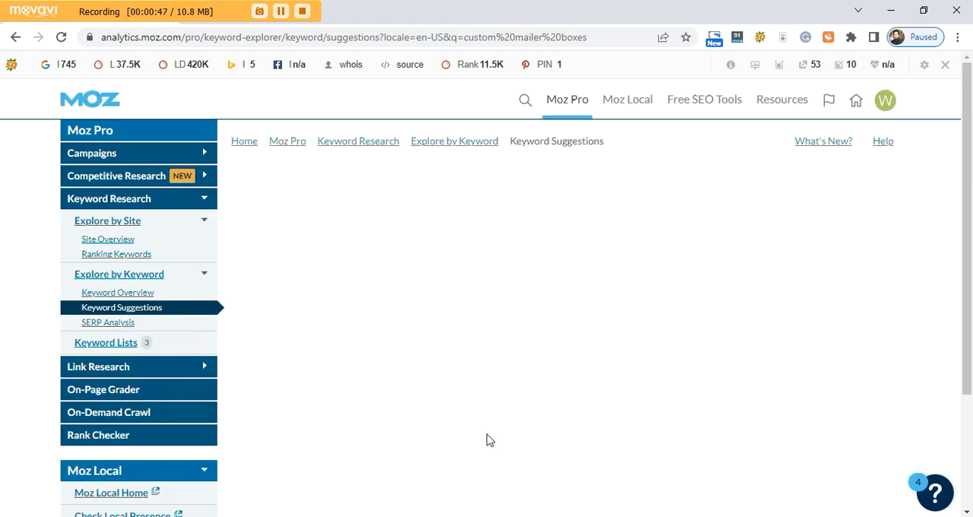
pyautogui.scroll(-3, 438, 354)
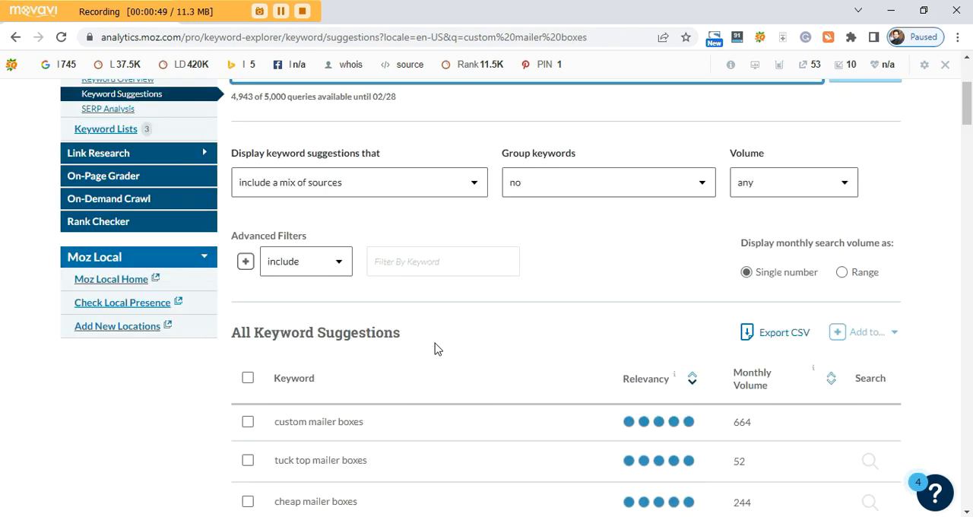
pyautogui.scroll(-3, 430, 337)
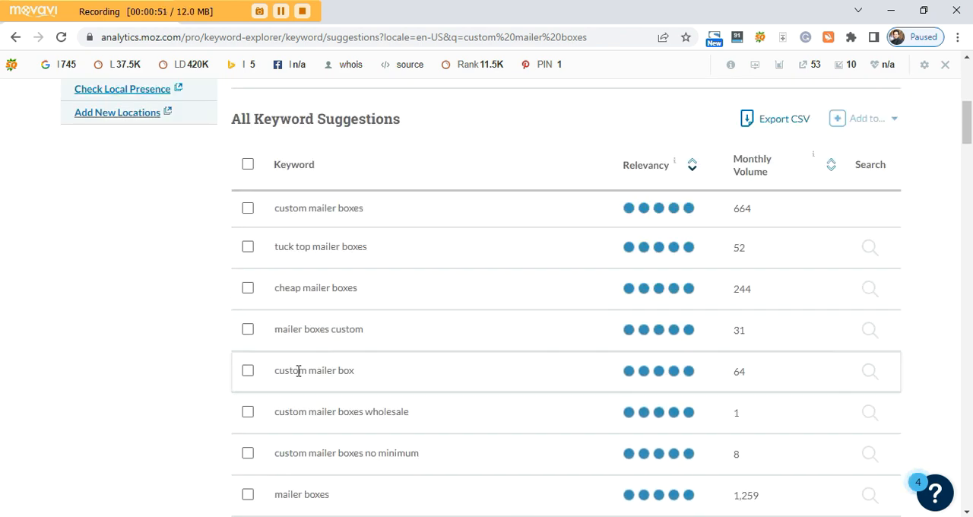
pyautogui.scroll(5, 482, 369)
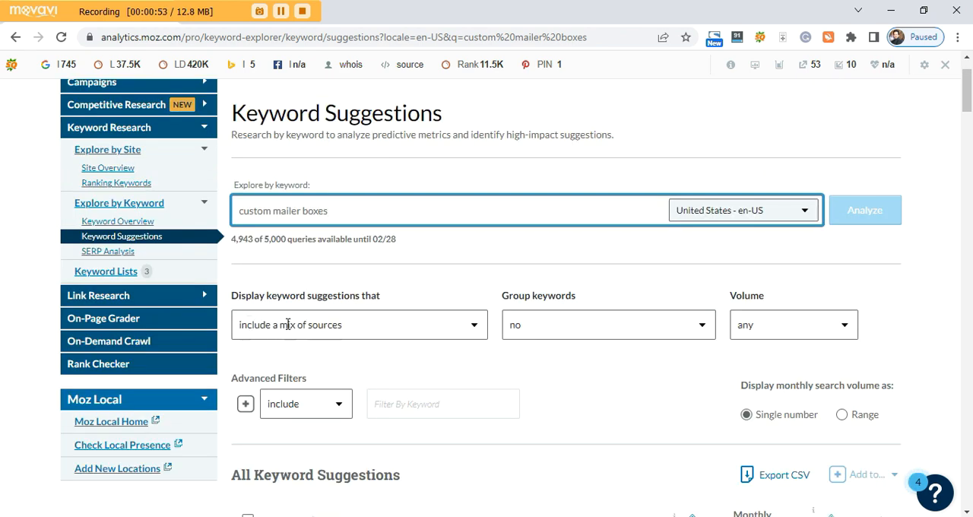
# Try displaying keyword suggestions based on closely related topics, and return the display to include a mix of sources.
pyautogui.click(474, 327)
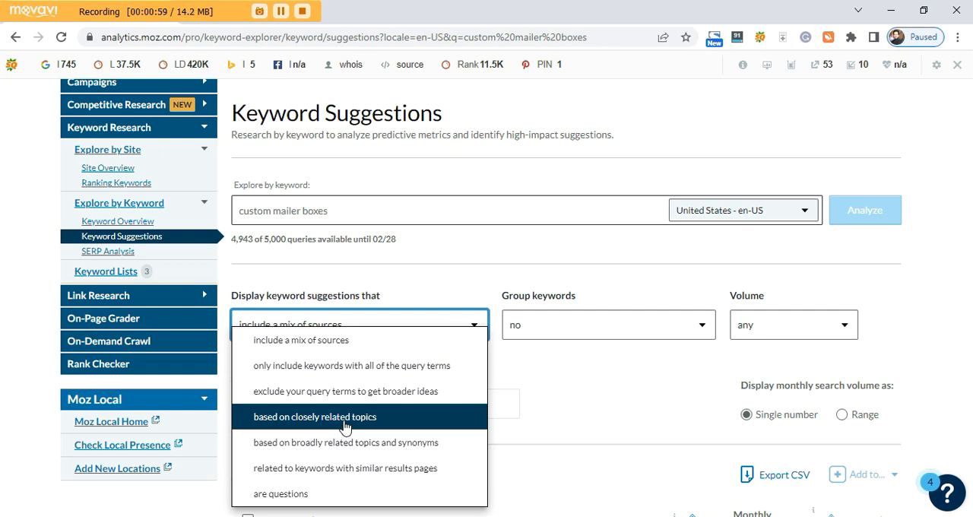
pyautogui.click(343, 419)
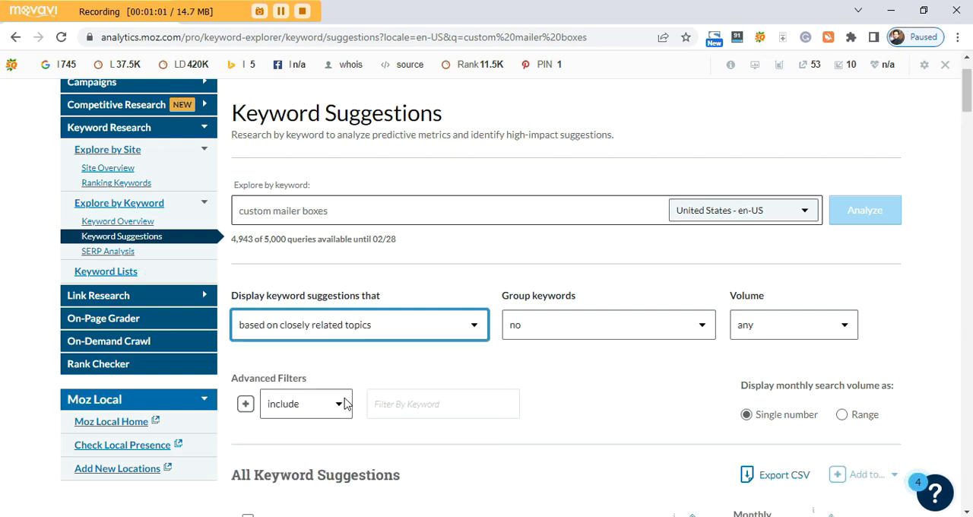
pyautogui.scroll(-4, 374, 347)
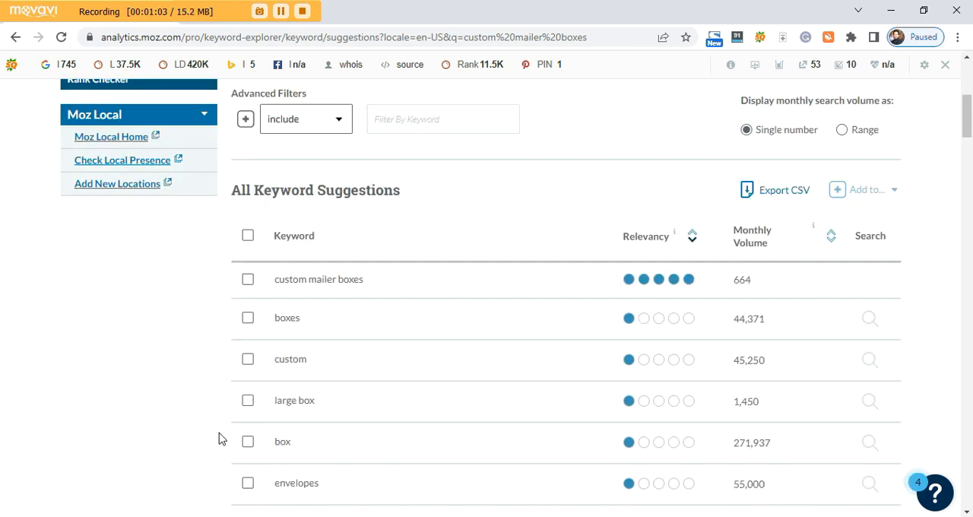
pyautogui.scroll(-1, 222, 437)
pyautogui.scroll(5, 219, 431)
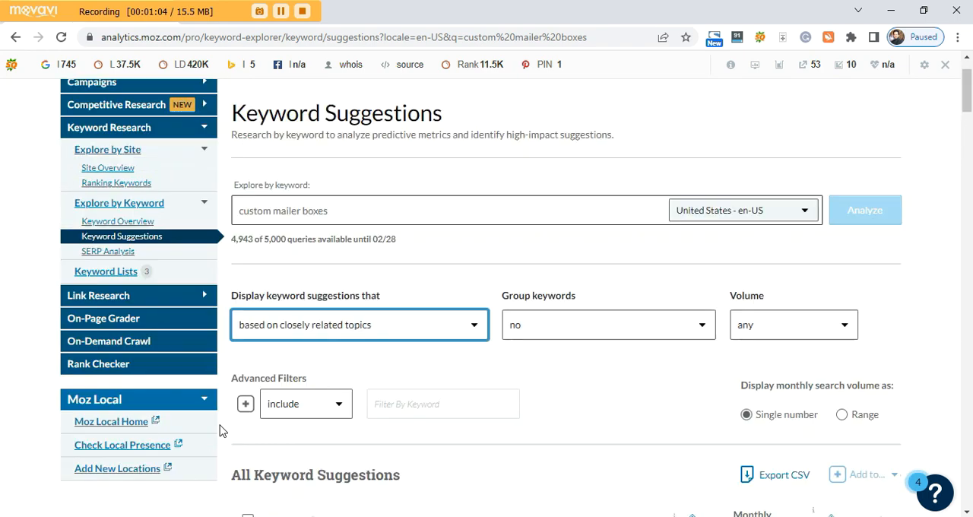
pyautogui.click(405, 340)
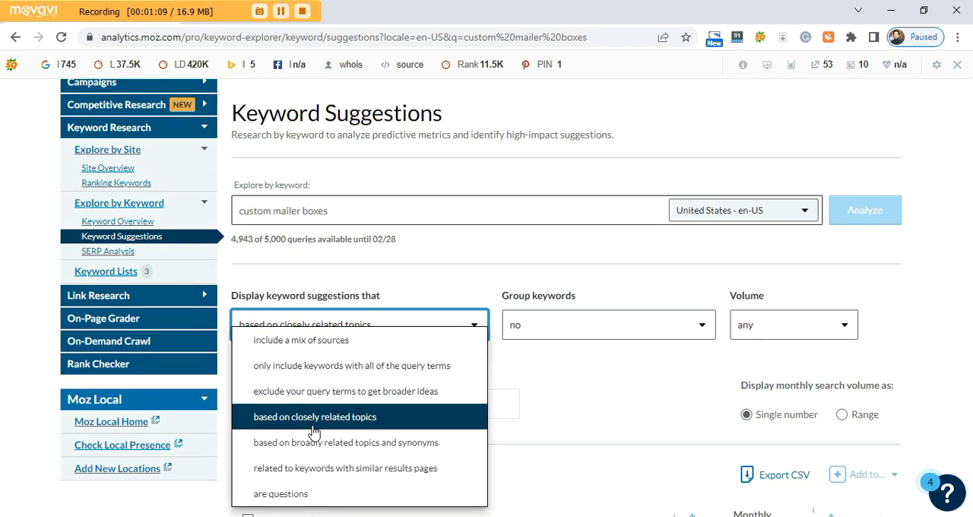
pyautogui.click(315, 340)
# Select the first seven keyword suggestions, from "custom mailer boxes" through "custom mailer boxes no minimum".
pyautogui.scroll(-4, 408, 378)
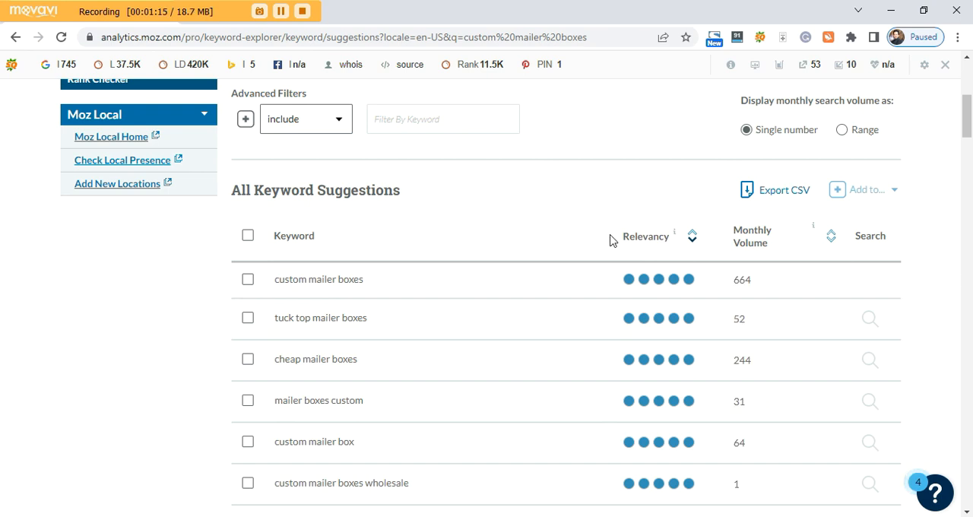
pyautogui.moveTo(648, 239)
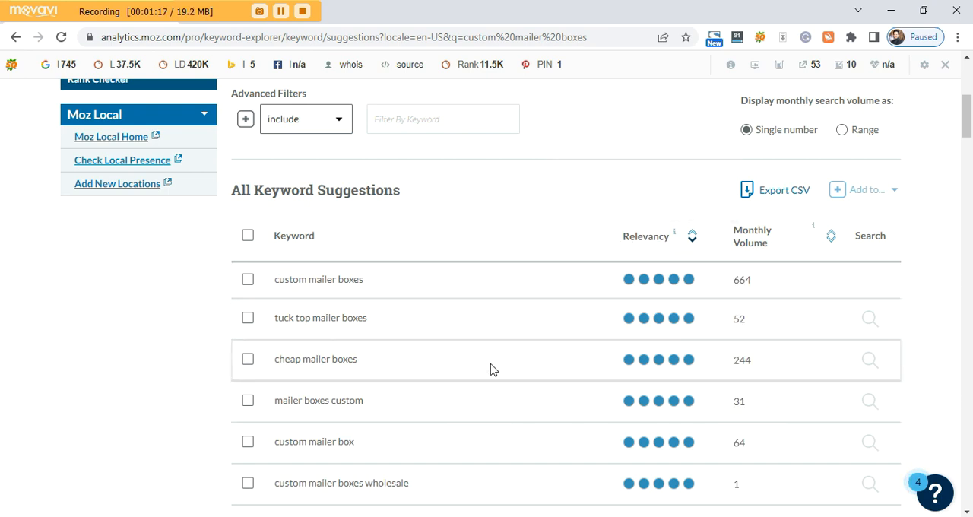
pyautogui.scroll(-1, 350, 350)
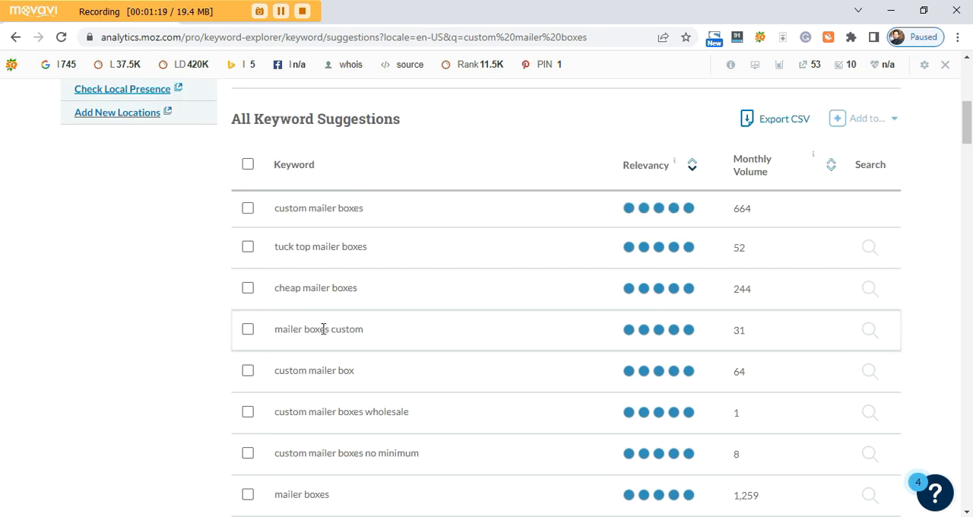
pyautogui.click(247, 209)
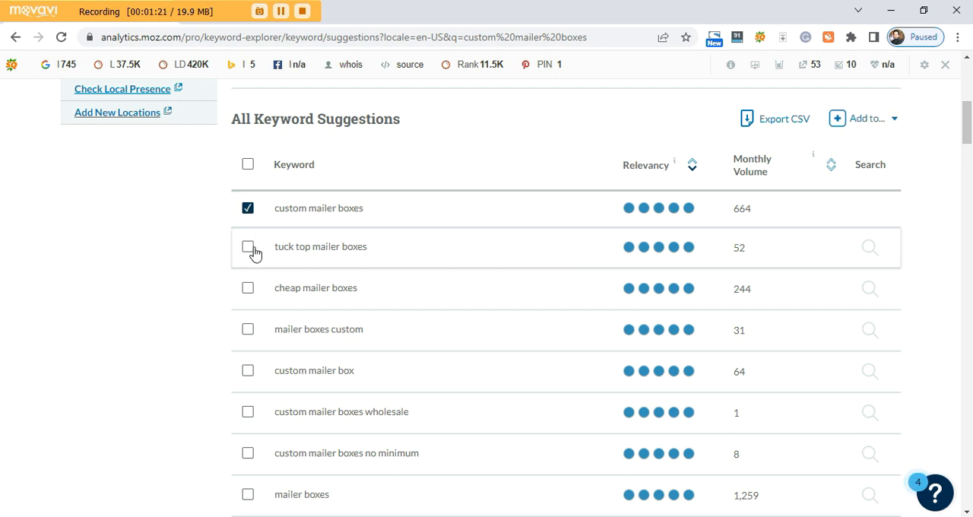
pyautogui.click(245, 293)
pyautogui.click(248, 333)
pyautogui.scroll(-1, 210, 370)
pyautogui.click(248, 301)
pyautogui.scroll(-1, 228, 346)
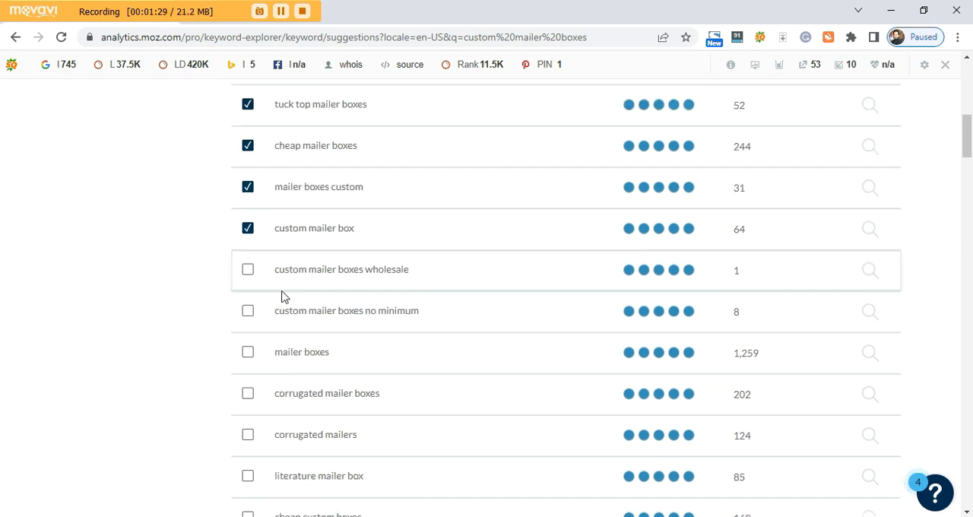
pyautogui.click(248, 272)
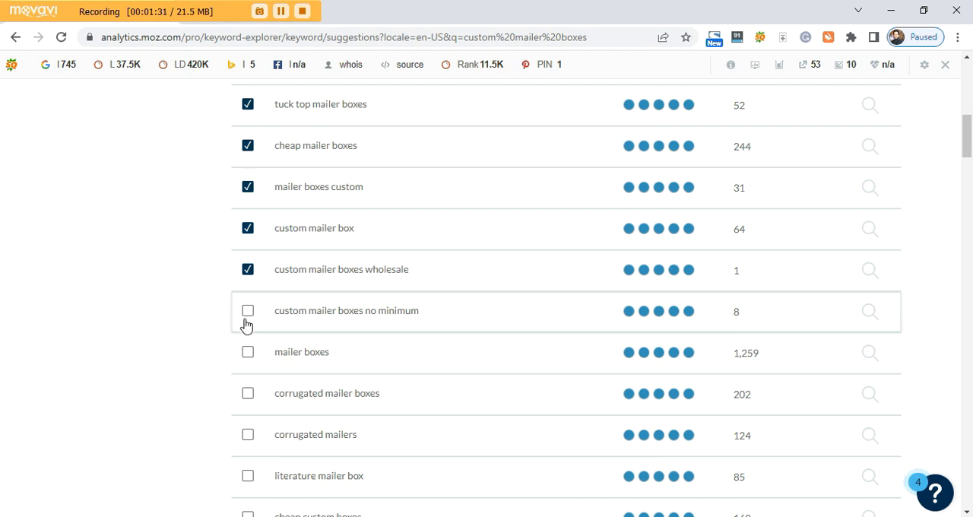
pyautogui.click(247, 311)
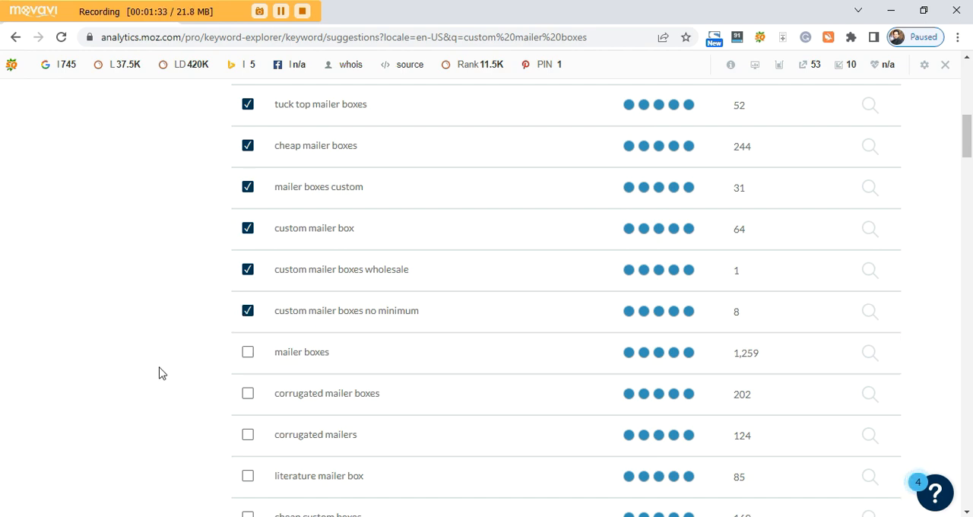
# Add the selected keywords to a new keyword list named "Custom Mailer Boxes US".
pyautogui.scroll(5, 159, 373)
pyautogui.scroll(-3, 160, 372)
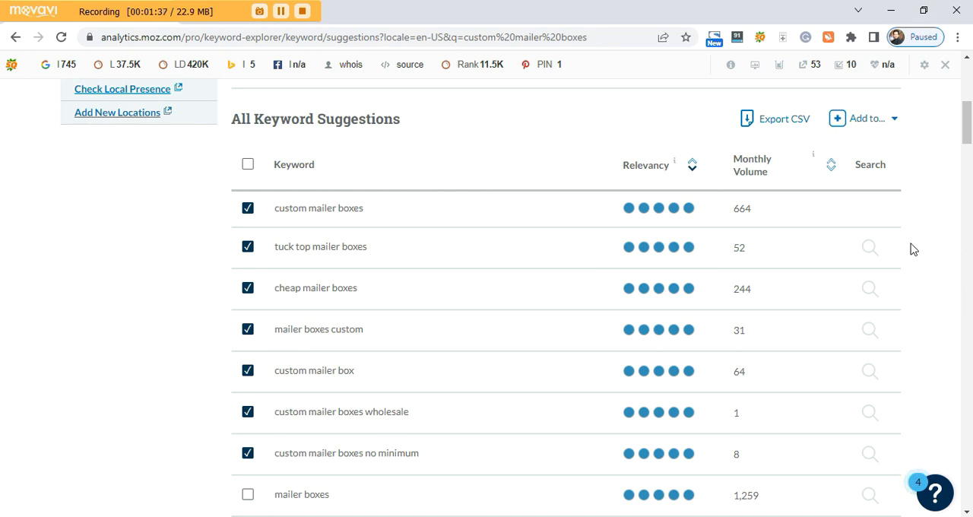
pyautogui.click(896, 121)
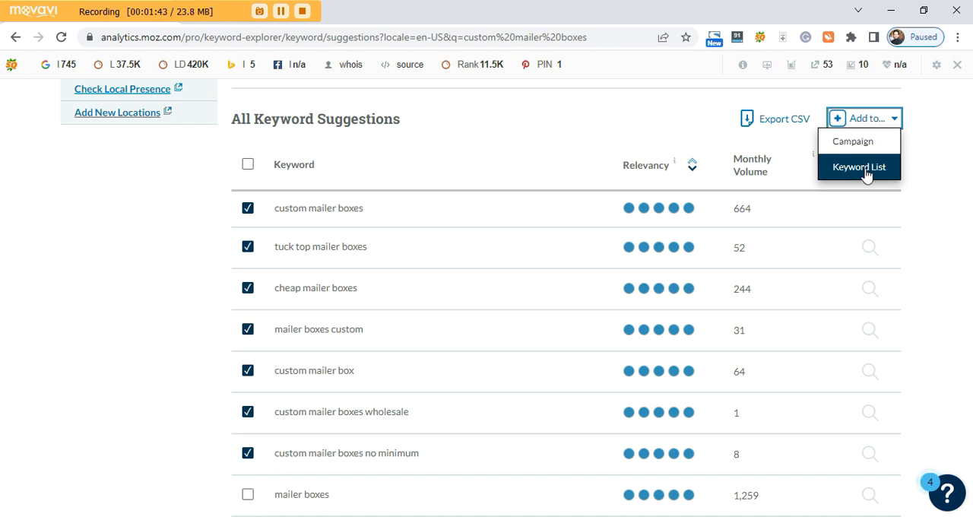
pyautogui.click(867, 168)
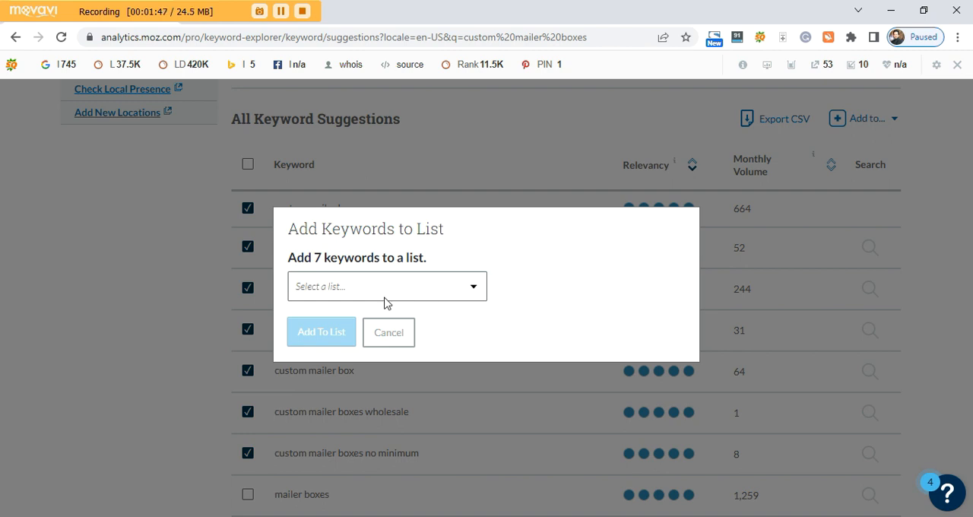
pyautogui.click(354, 296)
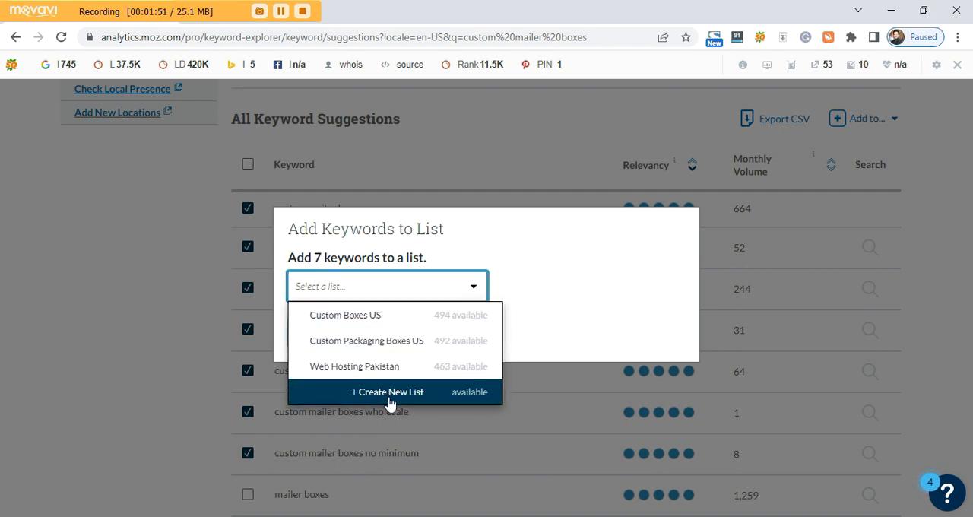
pyautogui.click(390, 401)
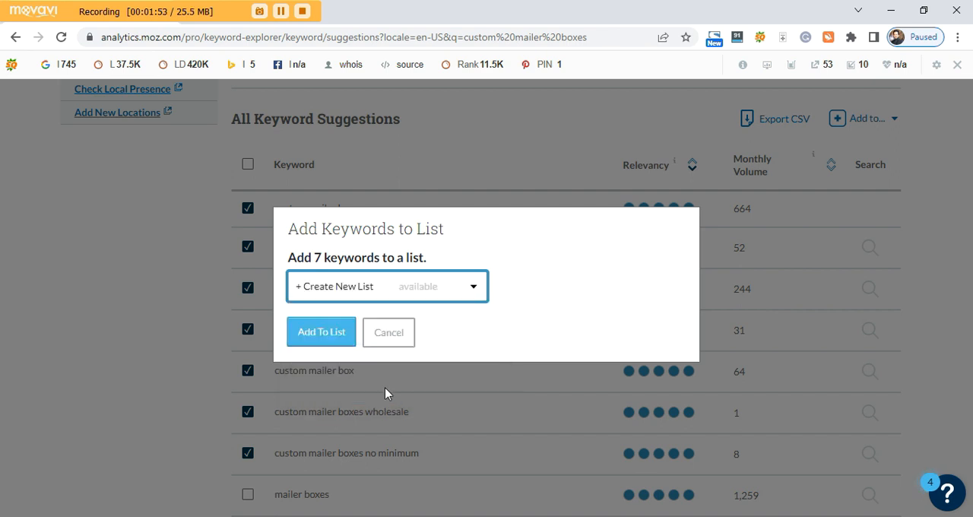
pyautogui.click(325, 341)
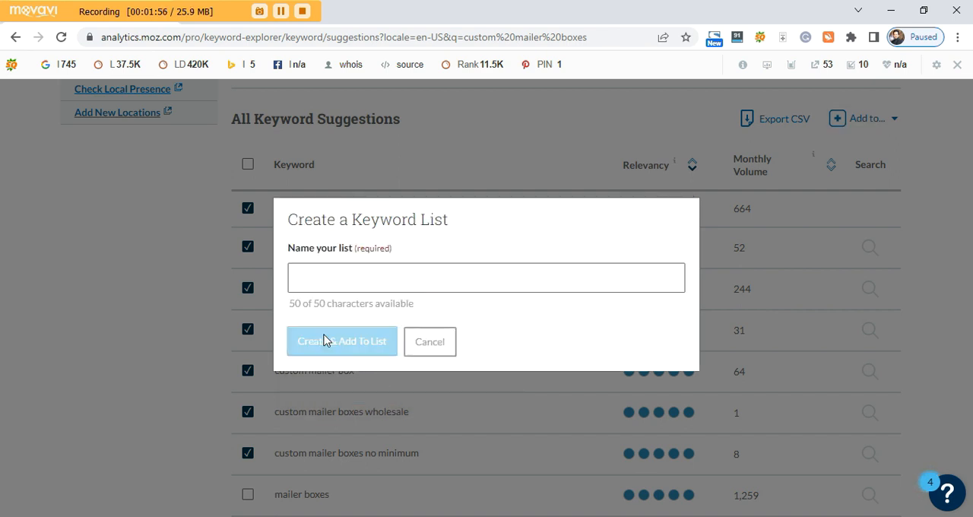
pyautogui.click(341, 277)
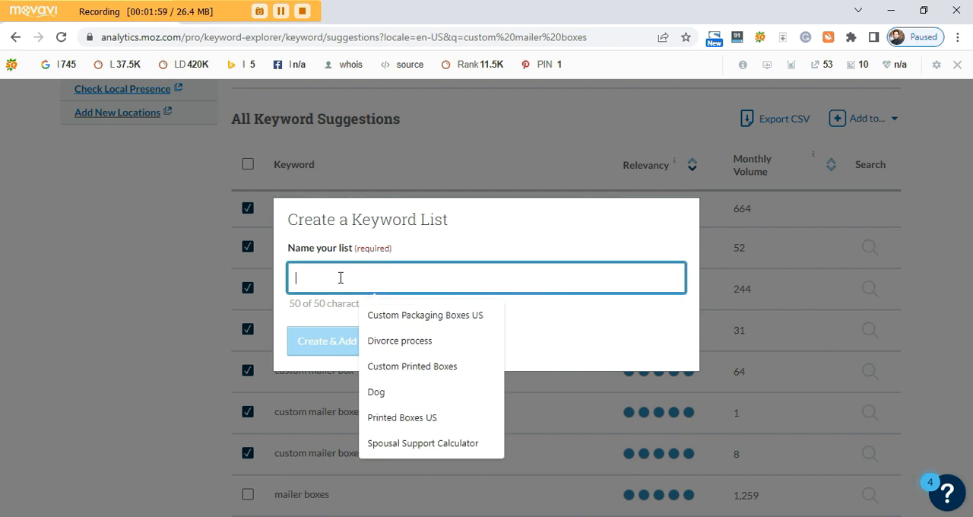
pyautogui.write('Custom Mailer Bo')
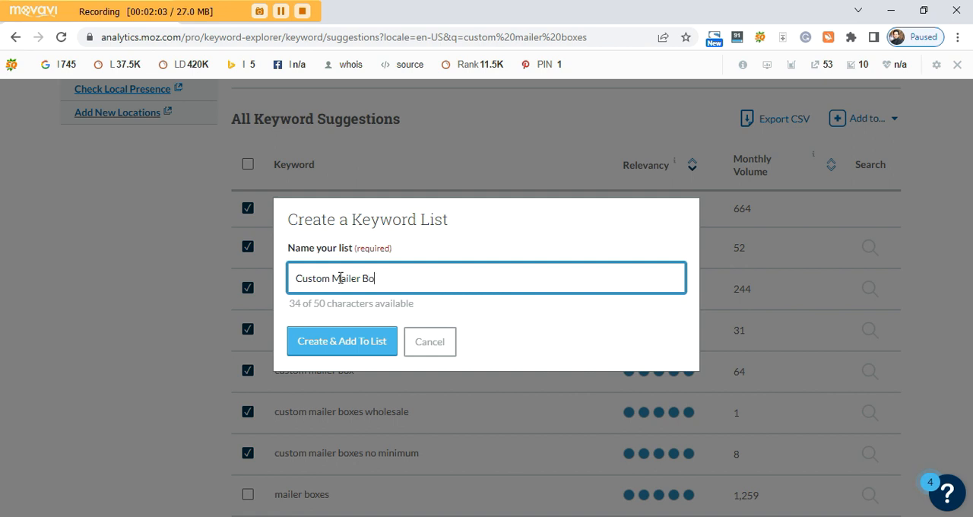
pyautogui.write('xes US')
pyautogui.click(361, 350)
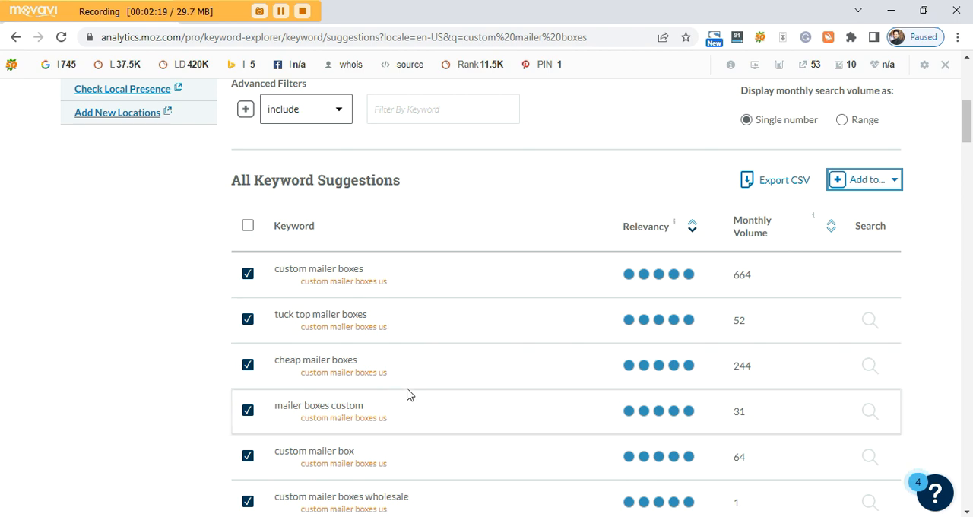
# Filter the keyword suggestions to include the word "custom".
pyautogui.scroll(-2, 441, 354)
pyautogui.scroll(3, 441, 358)
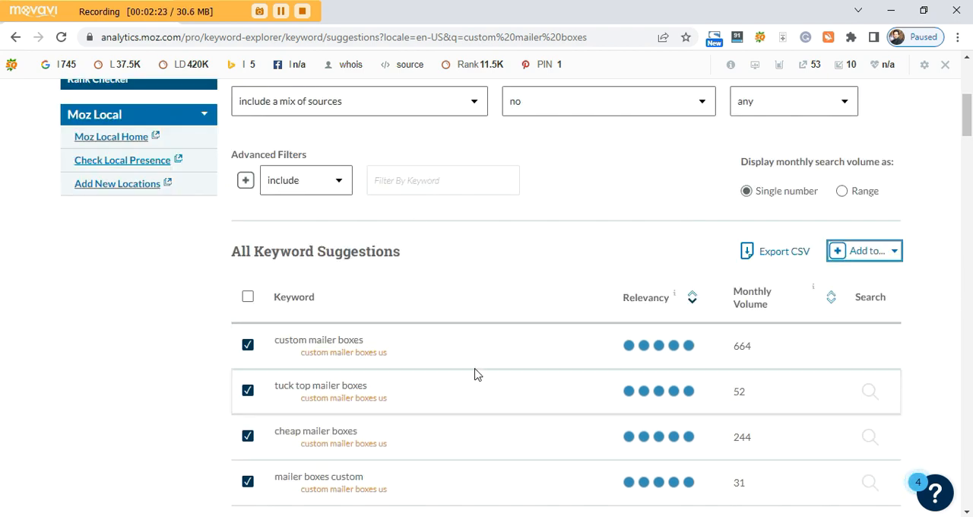
pyautogui.scroll(4, 478, 356)
pyautogui.scroll(-2, 480, 372)
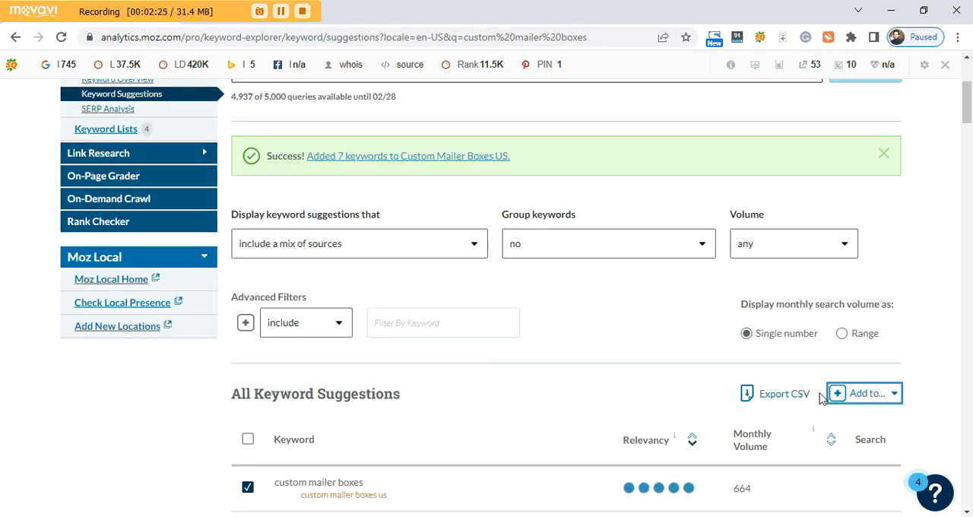
pyautogui.click(427, 324)
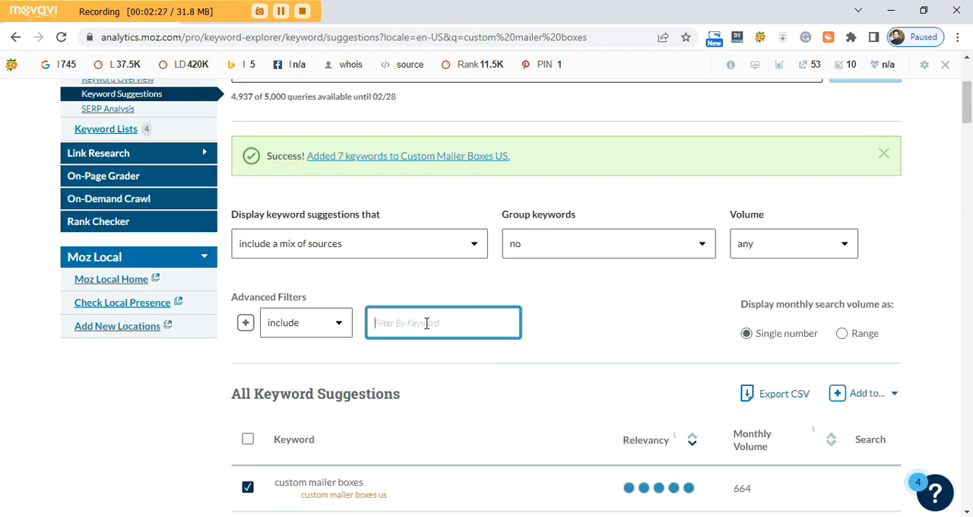
pyautogui.write('custom')
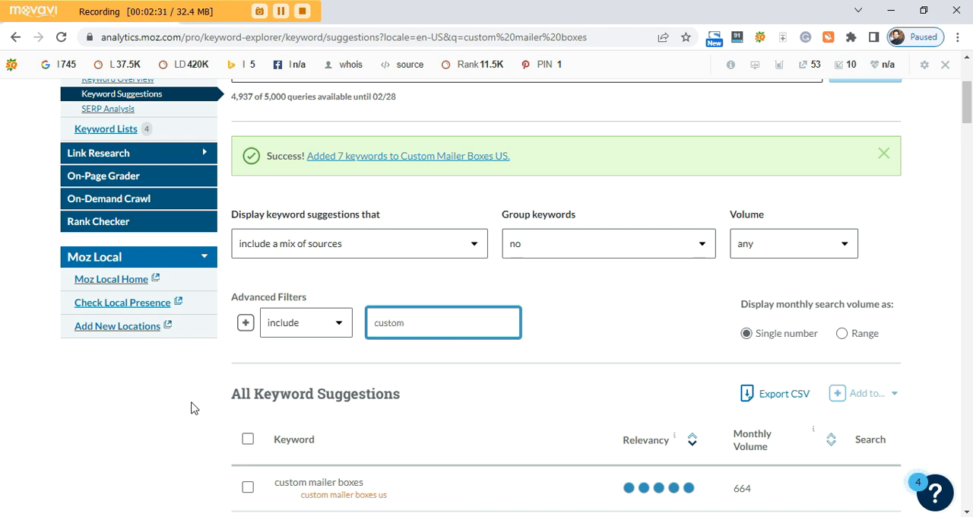
# Select the keyword suggestions "cheap custom boxes", "custom mailers", "custom corrugated mailing boxes" and "custom mailer boxes near me".
pyautogui.scroll(-3, 192, 408)
pyautogui.scroll(-4, 191, 408)
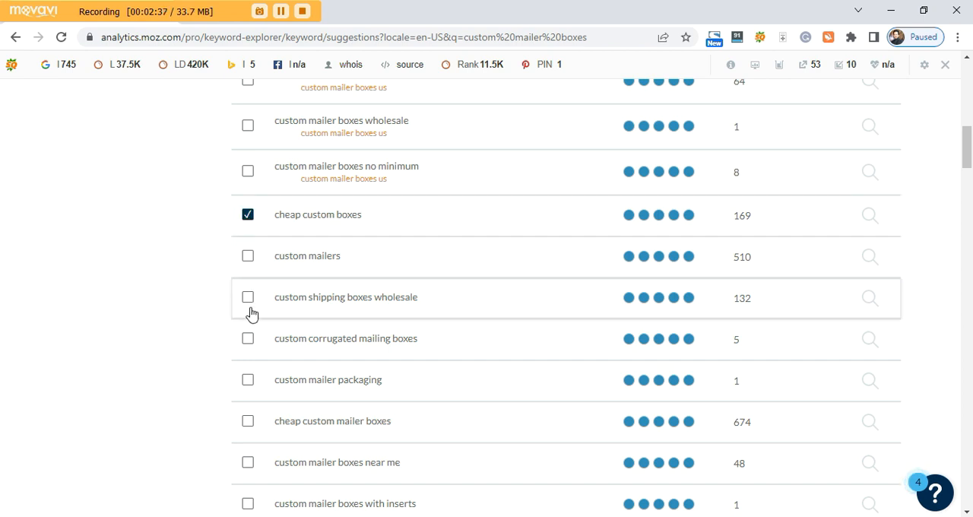
pyautogui.scroll(-1, 243, 384)
pyautogui.click(247, 188)
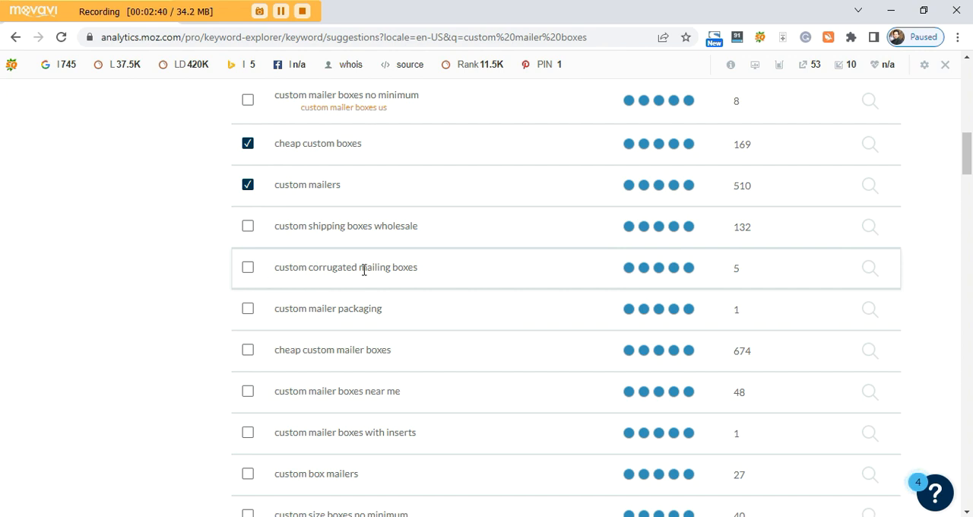
pyautogui.click(248, 271)
pyautogui.scroll(-1, 242, 318)
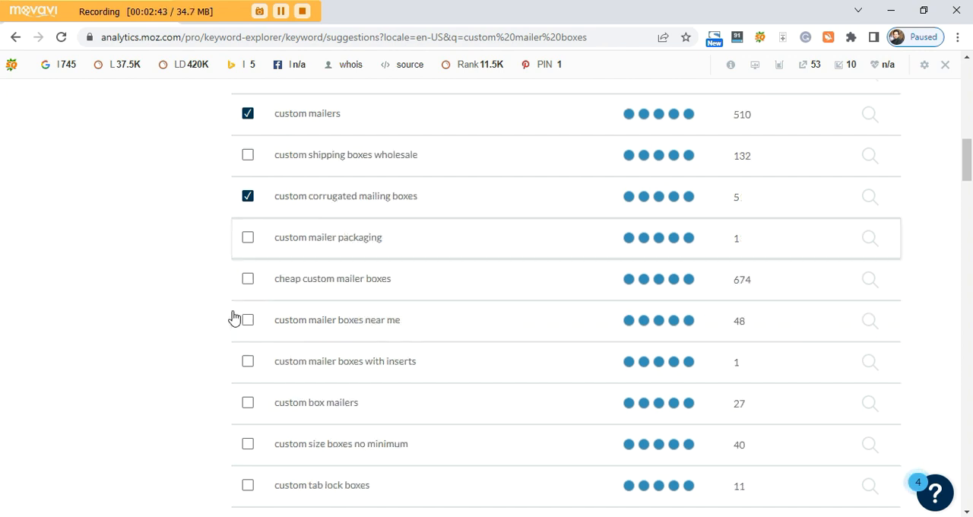
pyautogui.click(248, 323)
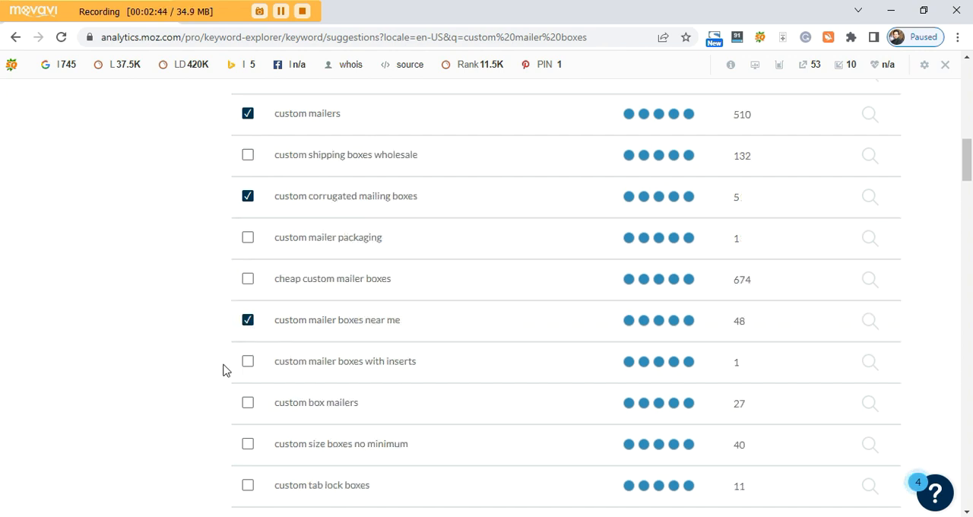
# Add the four selected keywords to the existing keyword list "Custom Mailer Boxes US".
pyautogui.scroll(6, 223, 370)
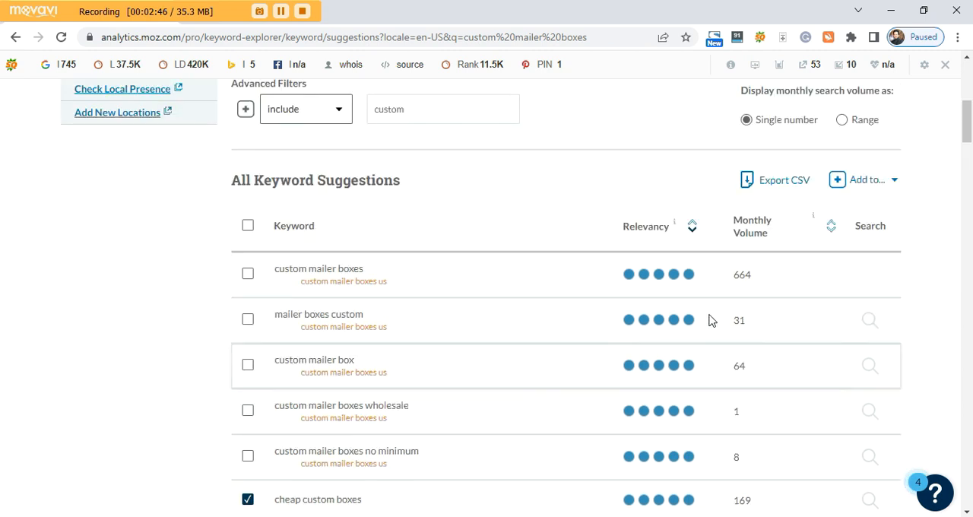
pyautogui.click(895, 183)
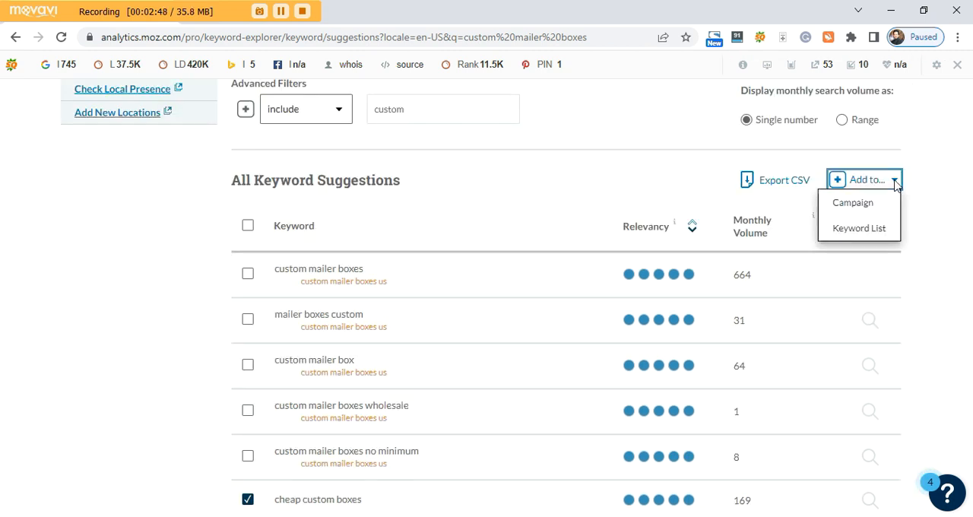
pyautogui.click(860, 230)
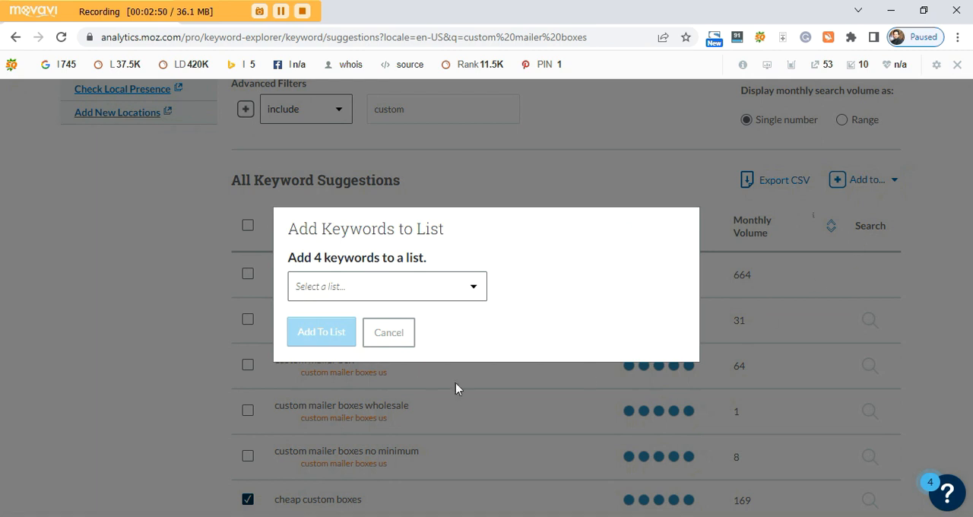
pyautogui.click(397, 293)
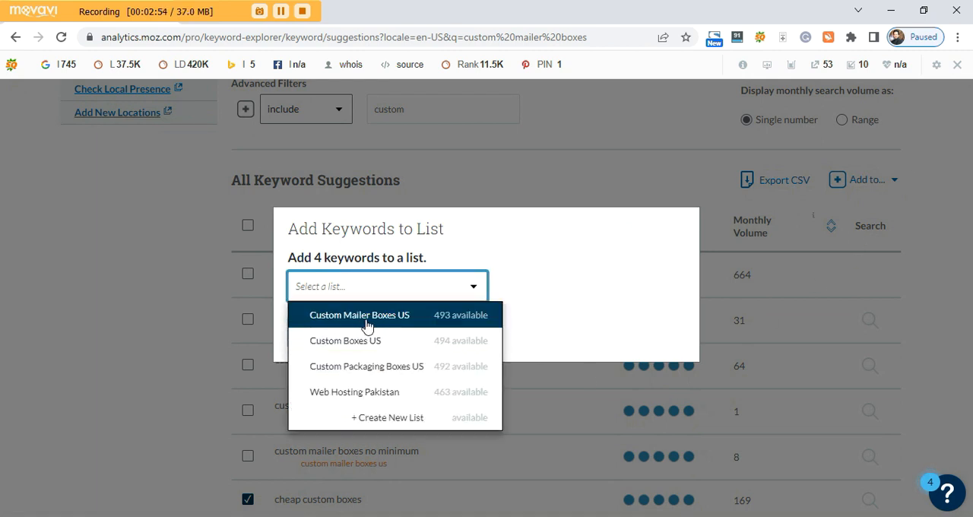
pyautogui.click(391, 320)
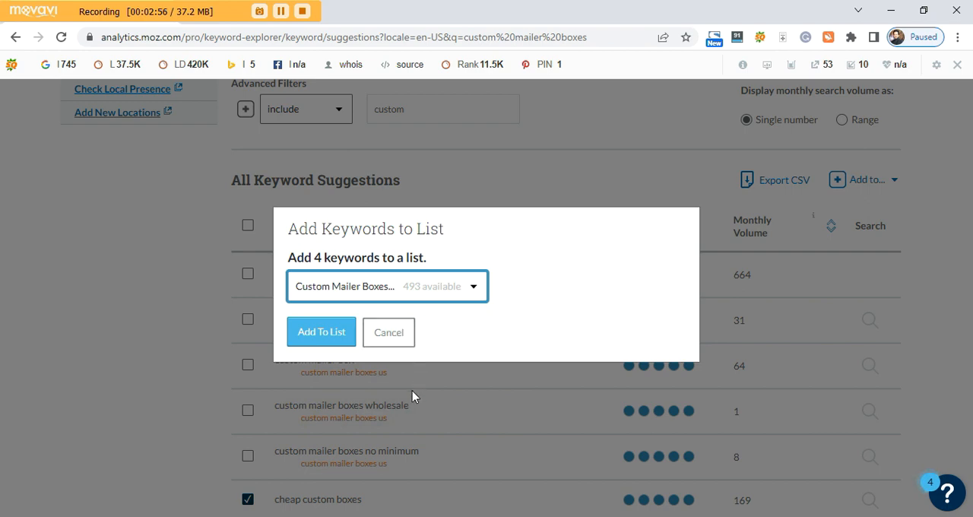
pyautogui.click(323, 335)
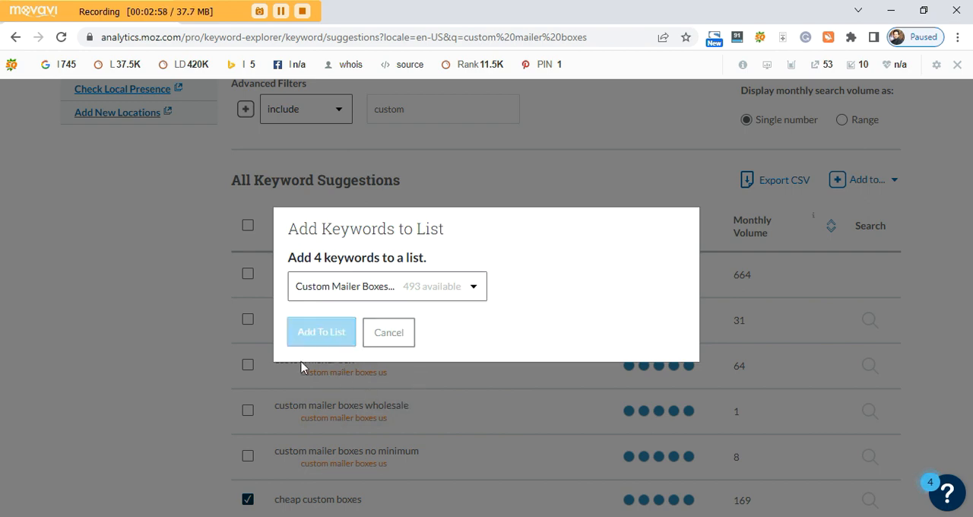
# Open the "Custom Mailer Boxes US" keyword list and go to its keyword filters.
pyautogui.scroll(4, 549, 369)
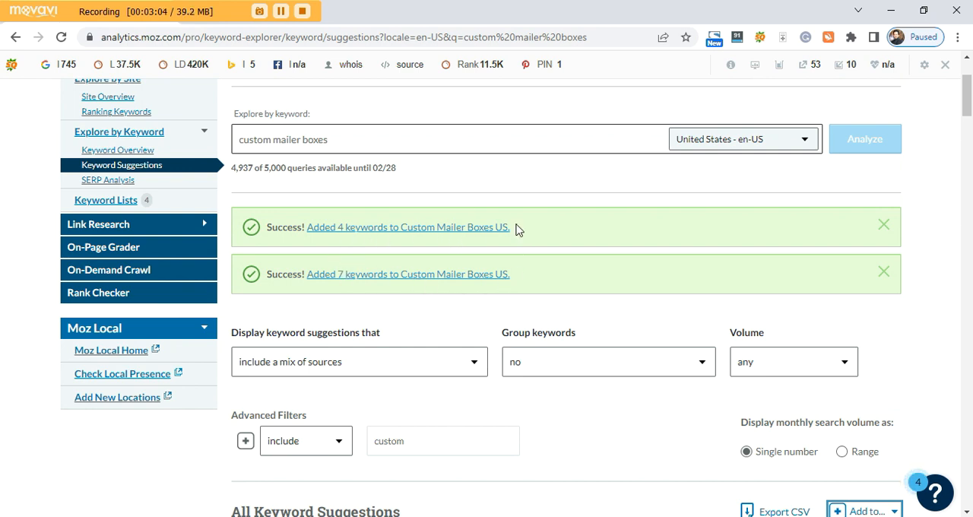
pyautogui.scroll(1, 516, 390)
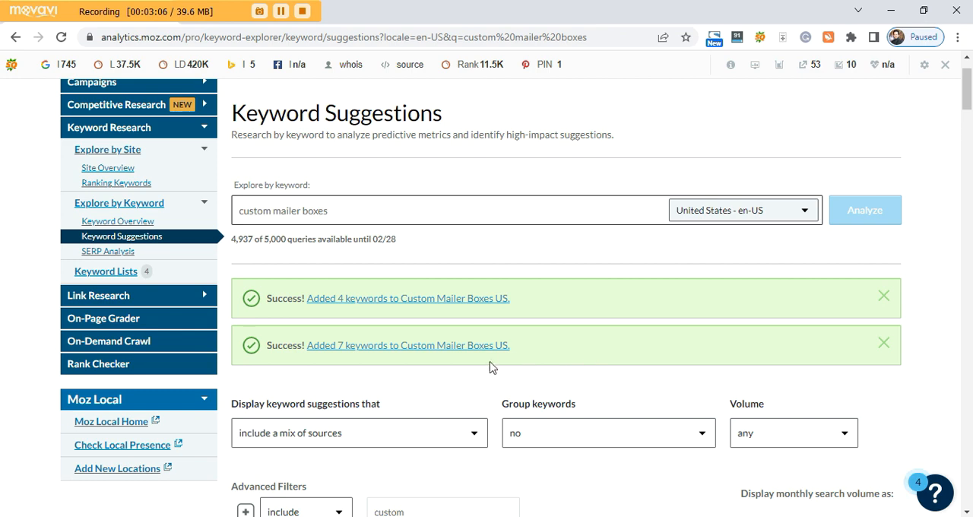
pyautogui.scroll(-2, 498, 361)
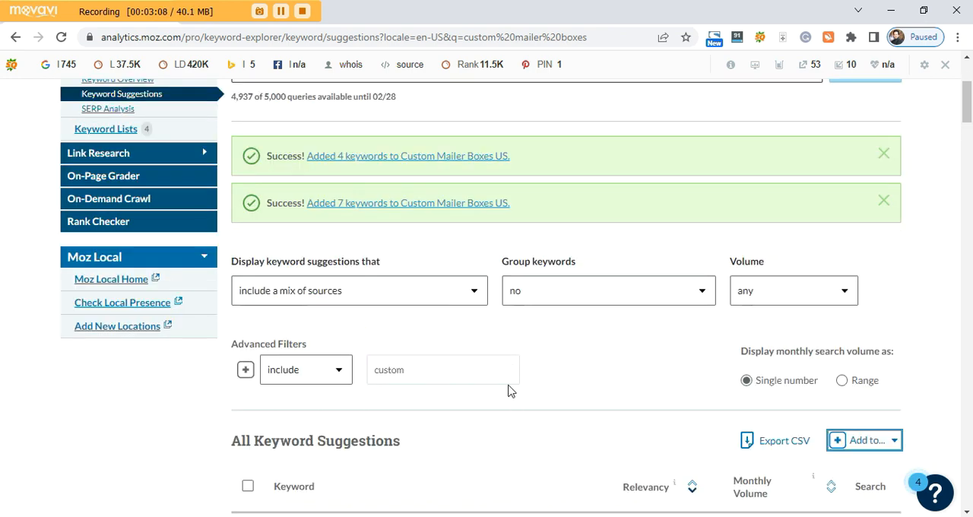
pyautogui.click(389, 158)
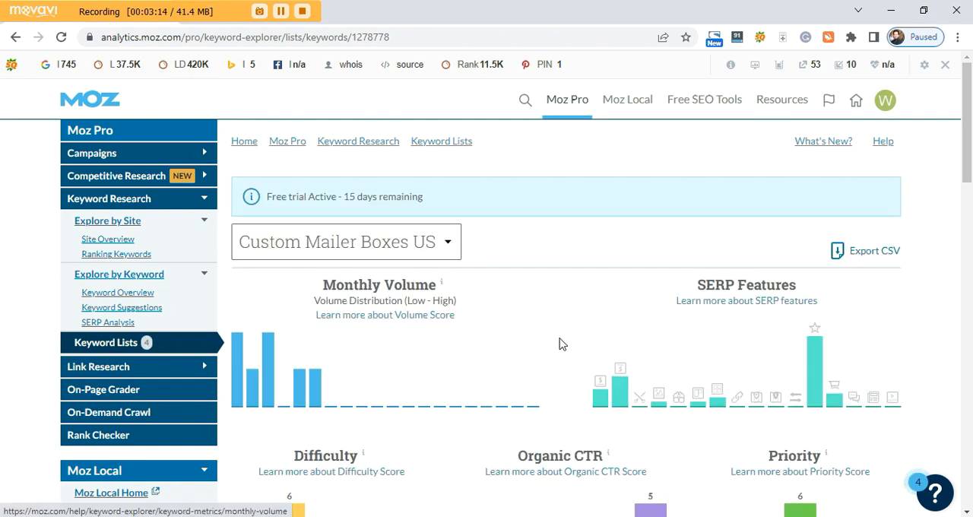
pyautogui.scroll(-4, 535, 323)
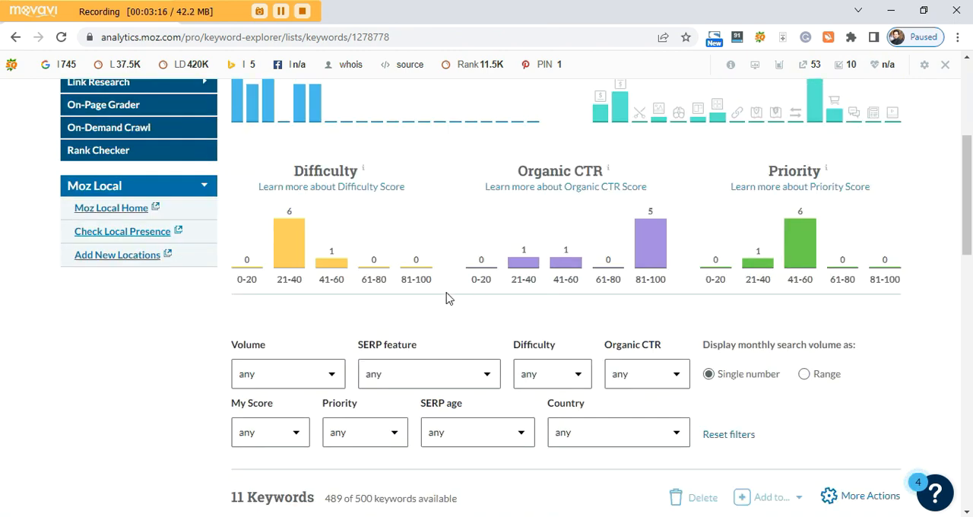
pyautogui.scroll(-3, 179, 399)
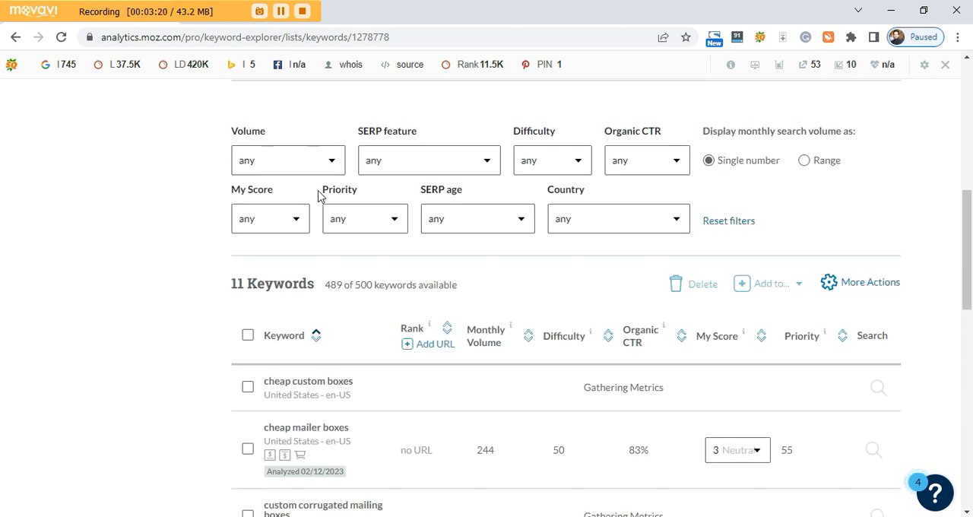
# Filter the list to keywords with a monthly volume range of 101-500 and check the matching keywords.
pyautogui.click(331, 167)
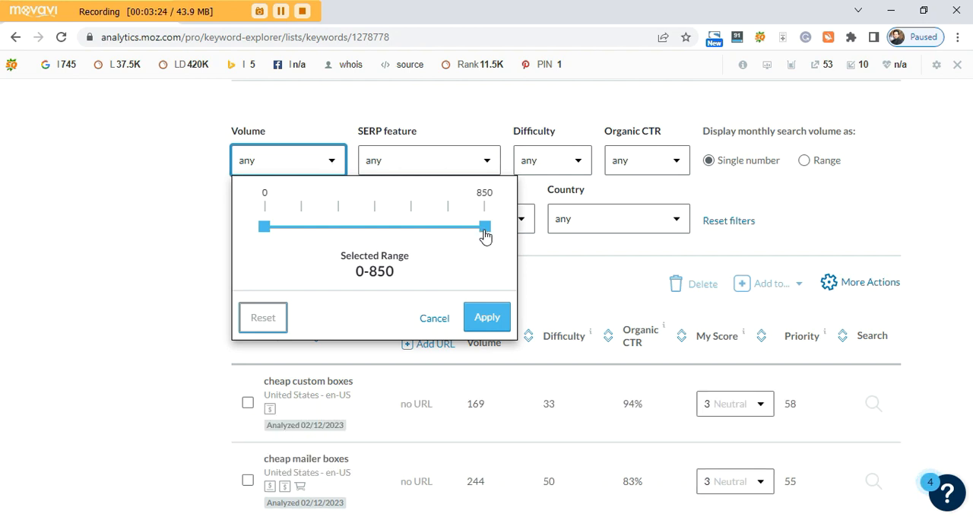
pyautogui.moveTo(485, 235); pyautogui.dragTo(449, 236)
pyautogui.moveTo(266, 229); pyautogui.dragTo(377, 223)
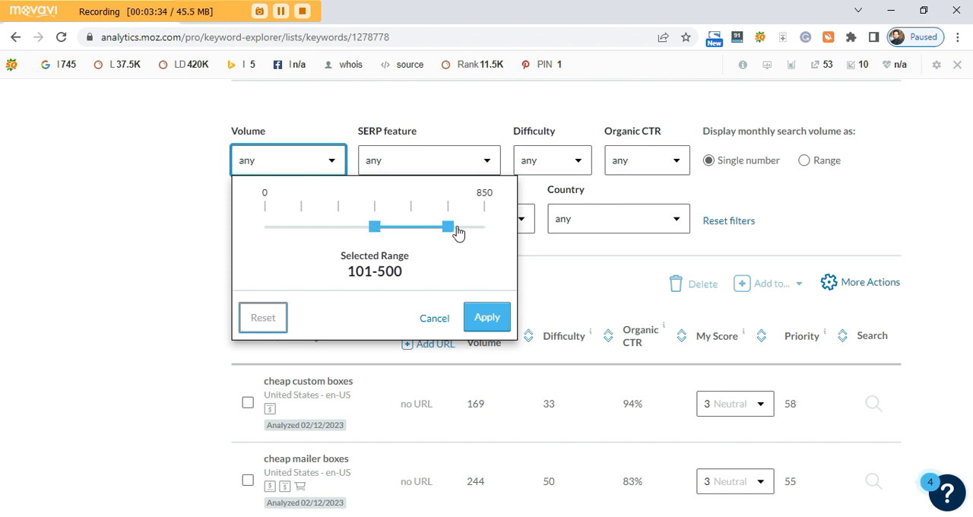
pyautogui.moveTo(452, 231)
pyautogui.mouseDown()
pyautogui.moveTo(470, 234)
pyautogui.moveTo(458, 233)
pyautogui.mouseUp()
pyautogui.click(487, 318)
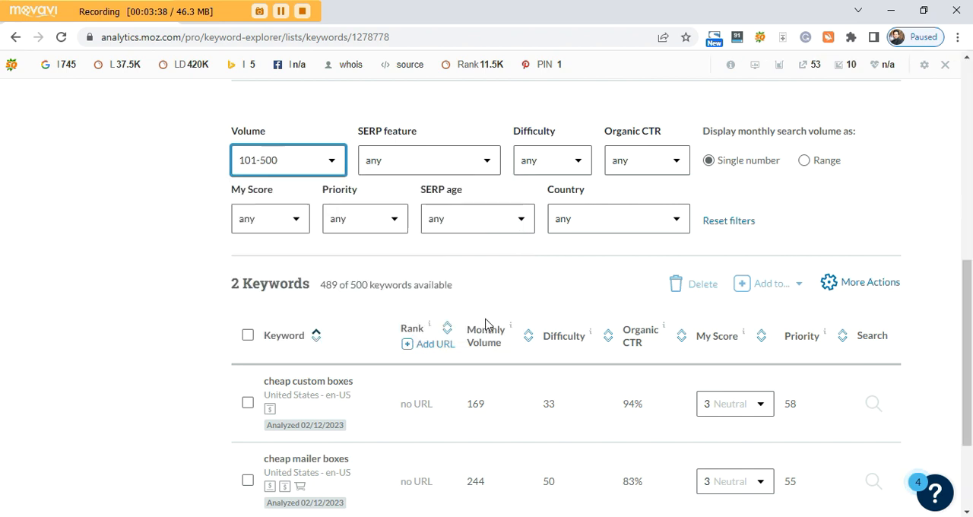
pyautogui.scroll(-2, 228, 400)
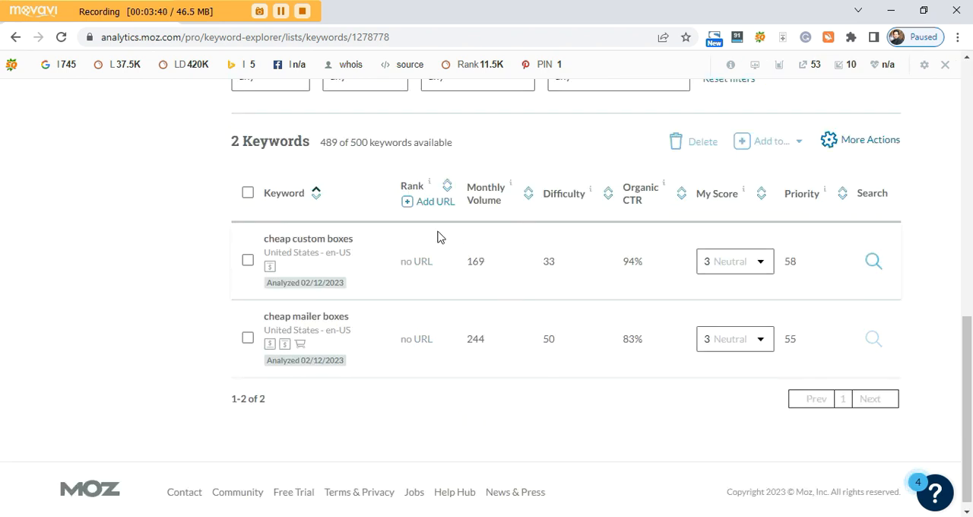
pyautogui.scroll(2, 435, 278)
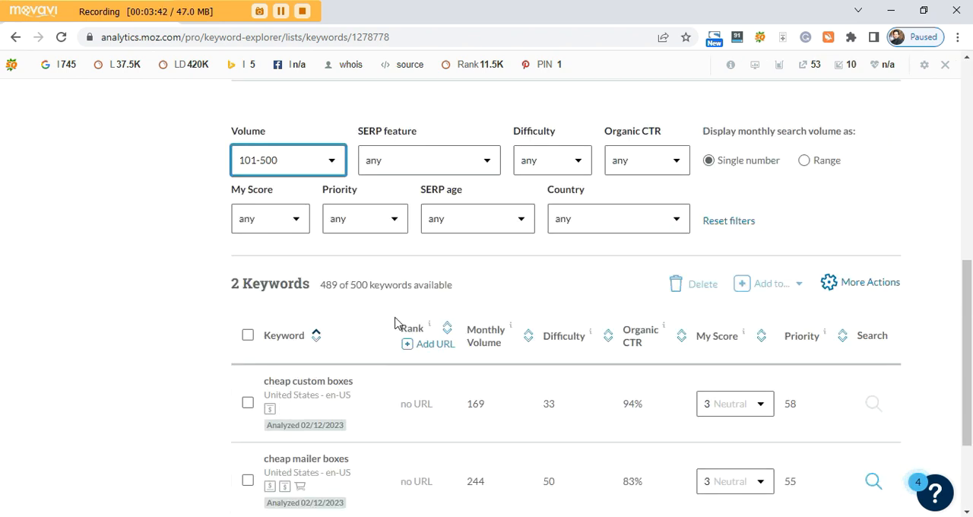
# Reset the volume filter to any so that the whole keyword list is included.
pyautogui.click(331, 162)
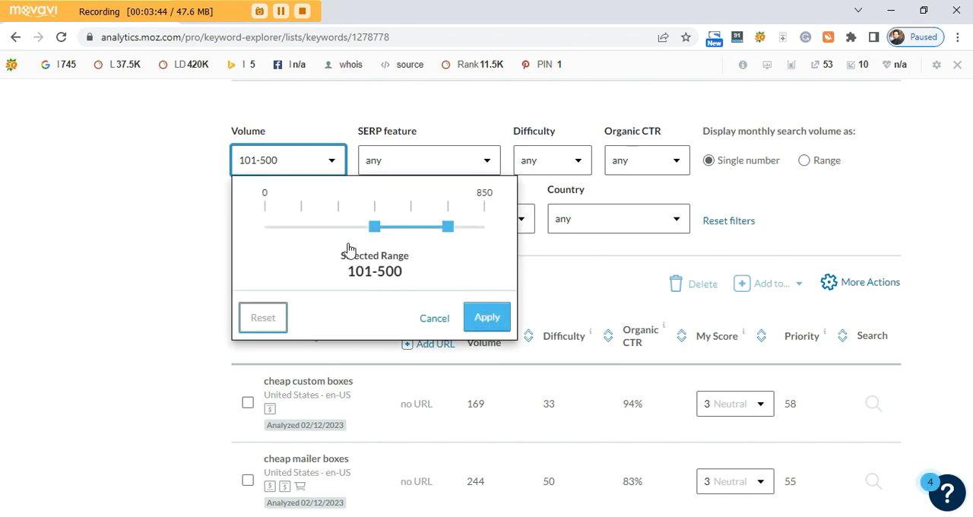
pyautogui.click(264, 319)
pyautogui.click(492, 318)
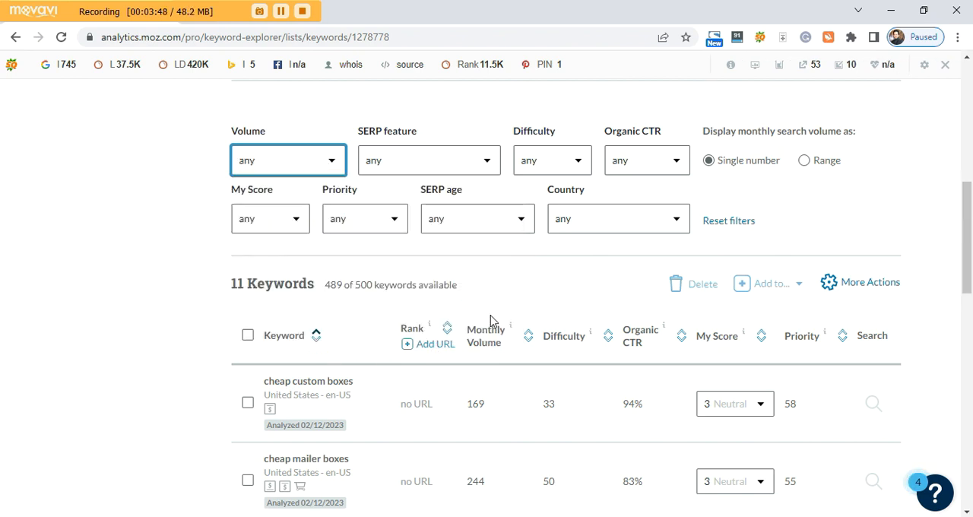
pyautogui.scroll(-3, 190, 389)
pyautogui.scroll(5, 298, 398)
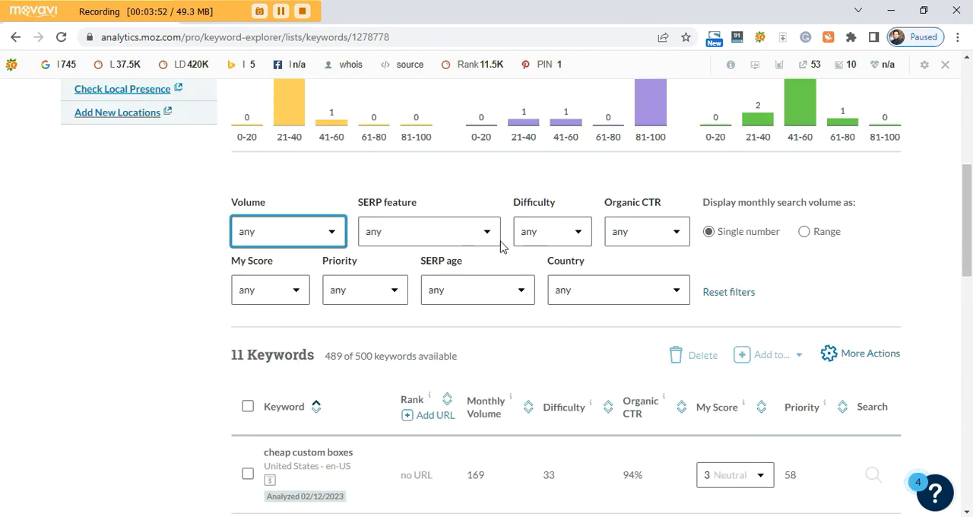
# View the SERP feature filter options, and try a difficulty filter of 30 or less, returning it to any.
pyautogui.click(487, 236)
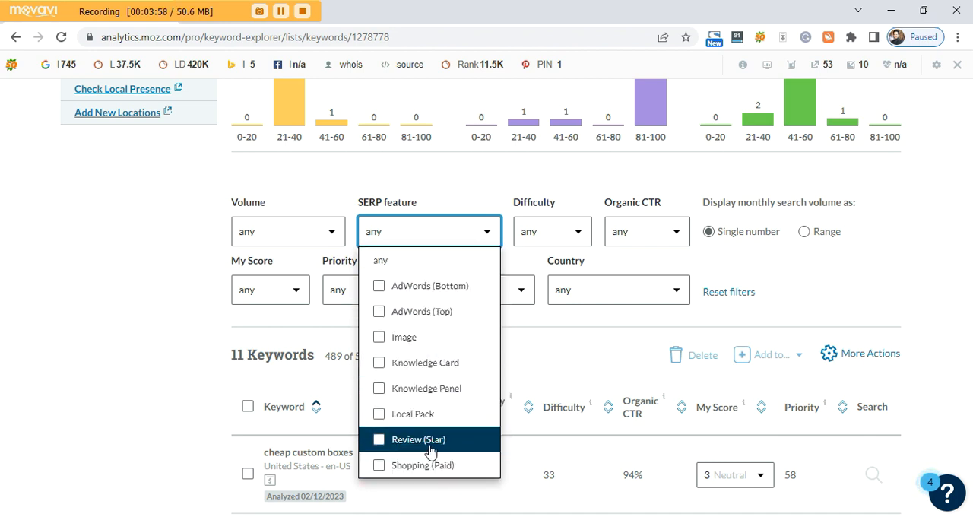
pyautogui.click(581, 238)
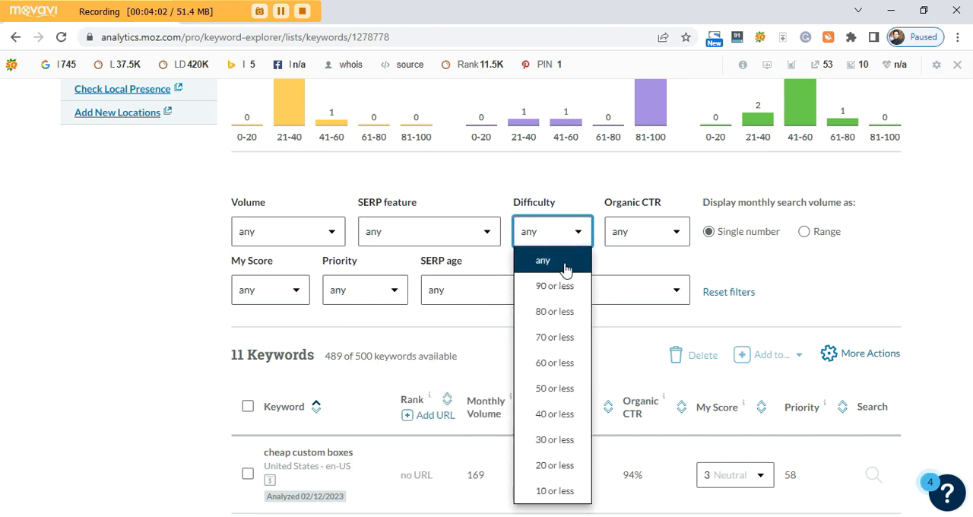
pyautogui.click(555, 441)
pyautogui.scroll(-3, 171, 440)
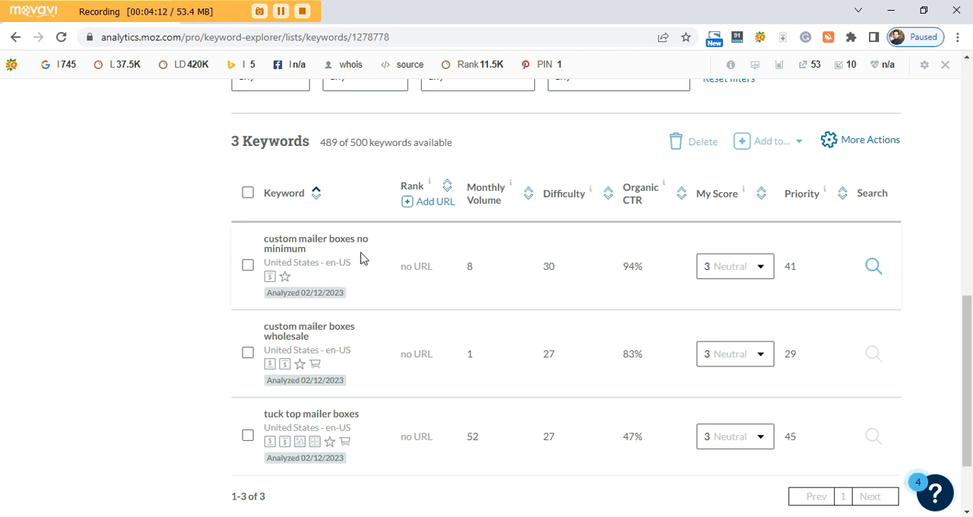
pyautogui.scroll(3, 363, 456)
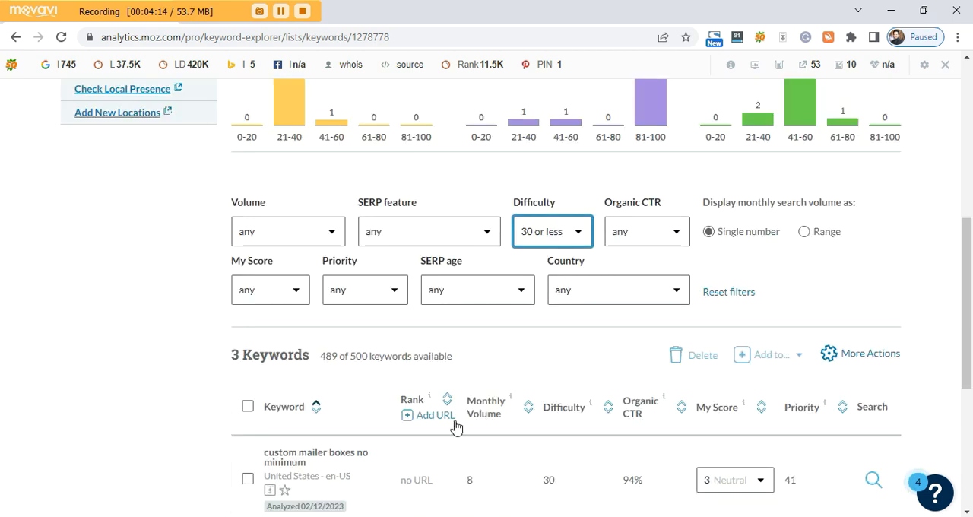
pyautogui.click(578, 237)
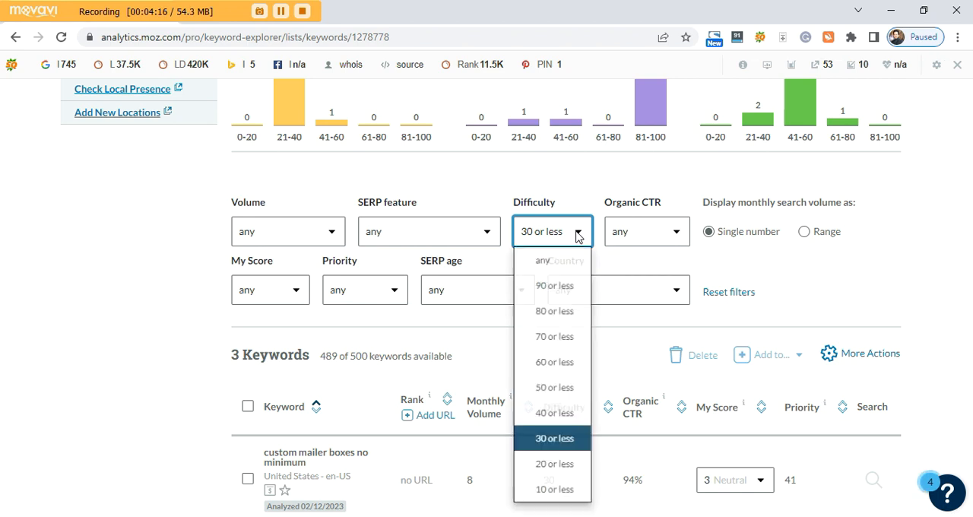
pyautogui.click(551, 261)
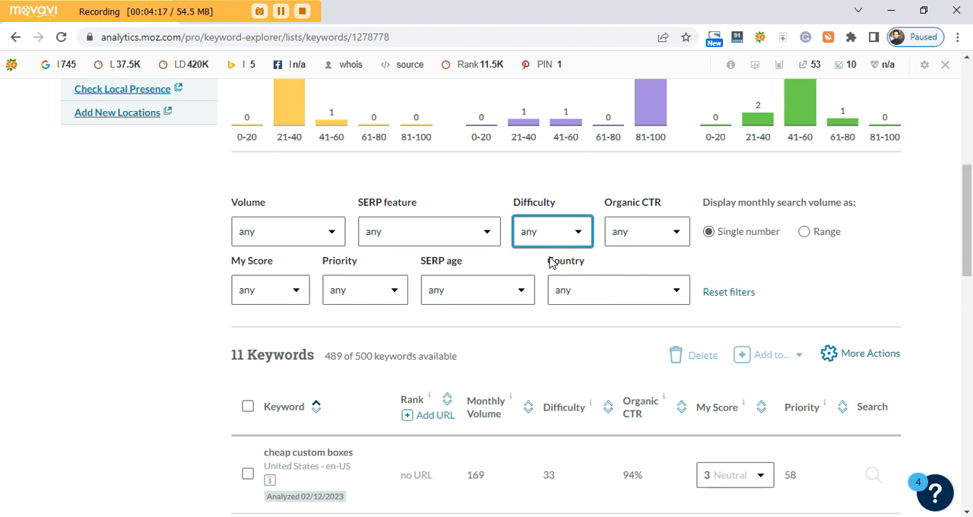
# Look through the options of the Organic CTR and My Score filters without applying any.
pyautogui.click(679, 238)
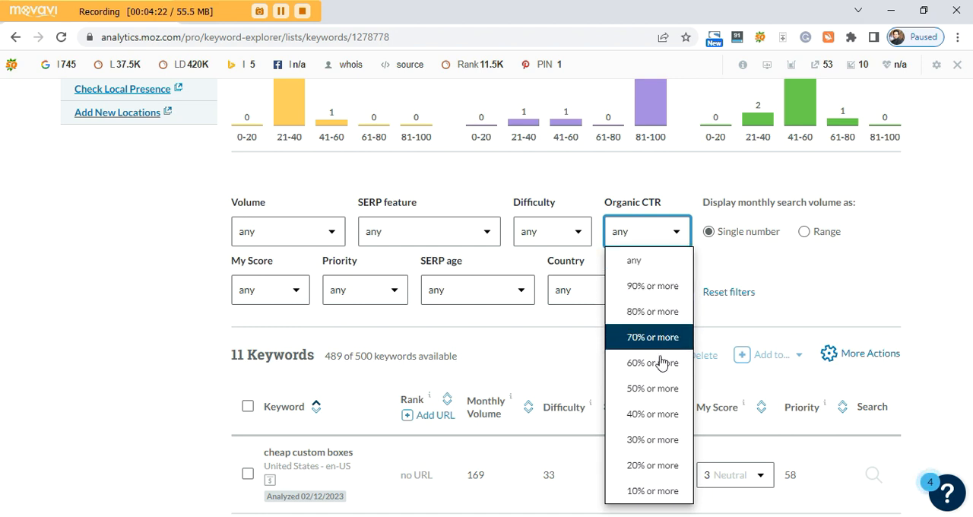
pyautogui.click(723, 262)
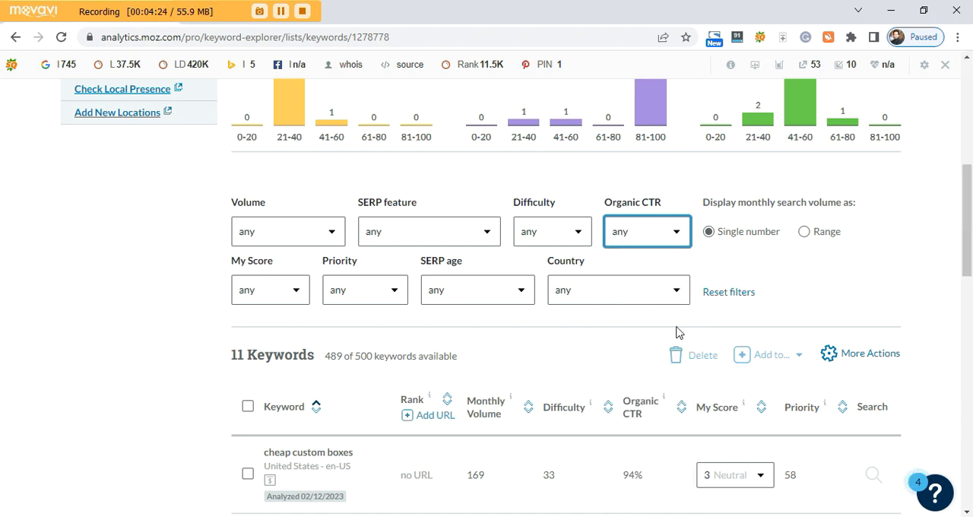
pyautogui.scroll(-1, 114, 339)
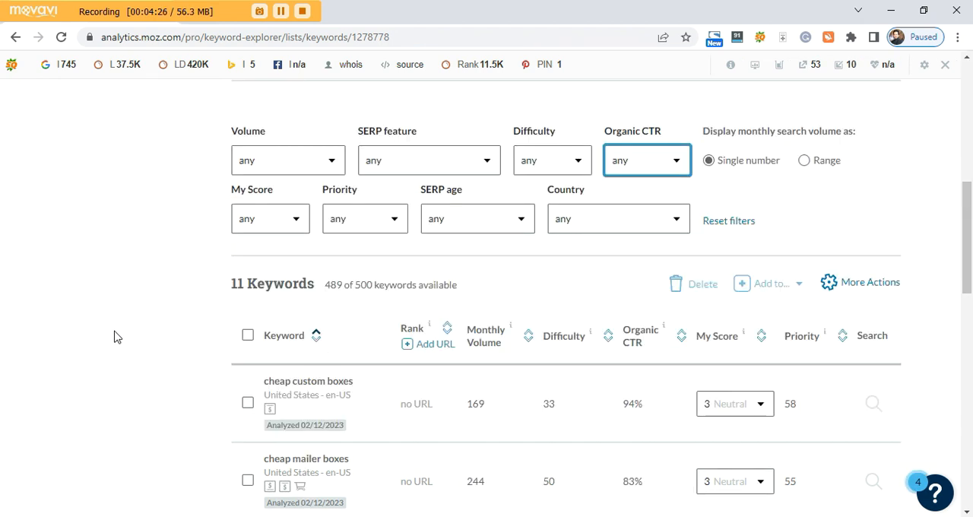
pyautogui.click(296, 221)
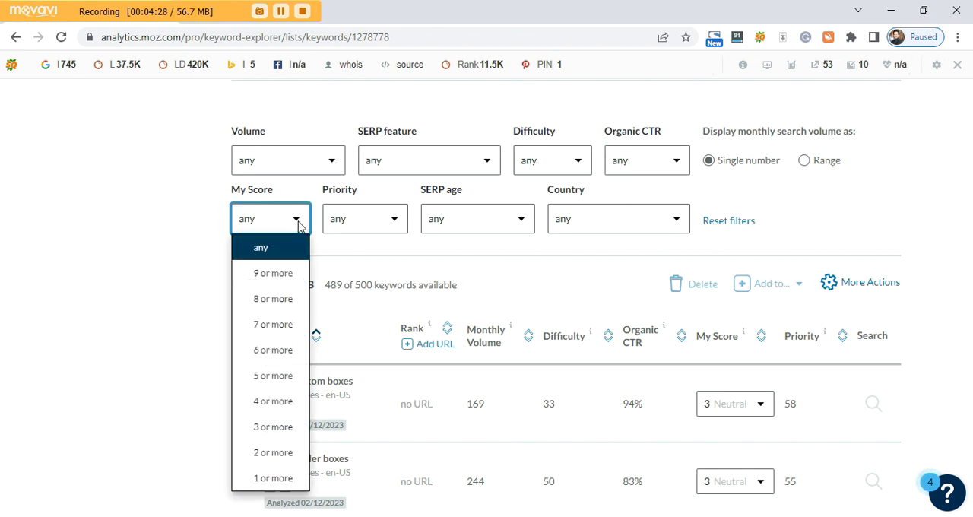
pyautogui.click(298, 225)
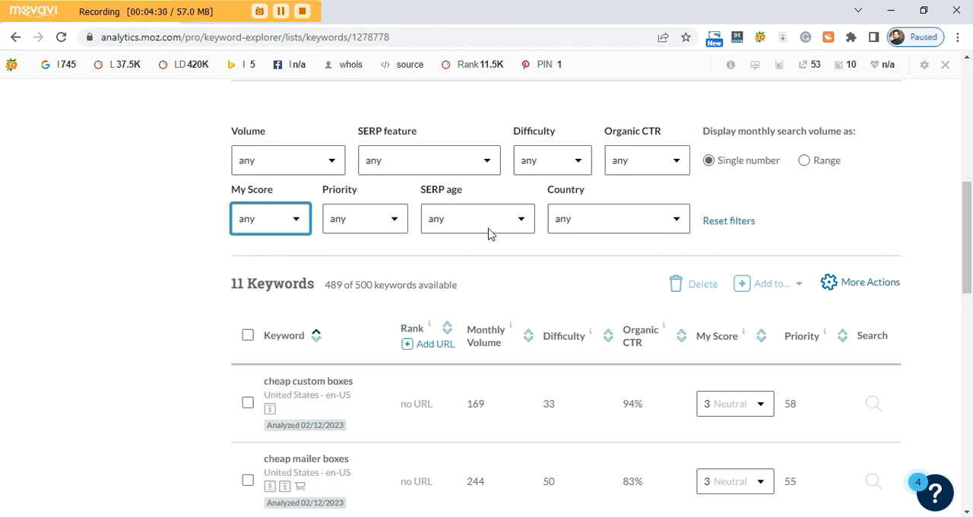
# Check the Country filter options without applying any, and review the keywords in the list.
pyautogui.click(677, 220)
pyautogui.click(677, 220)
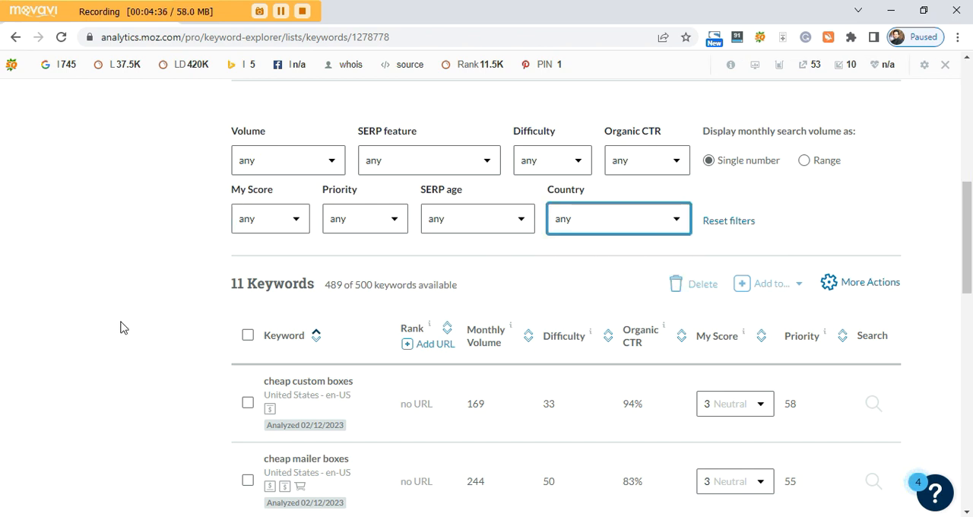
pyautogui.scroll(-3, 121, 328)
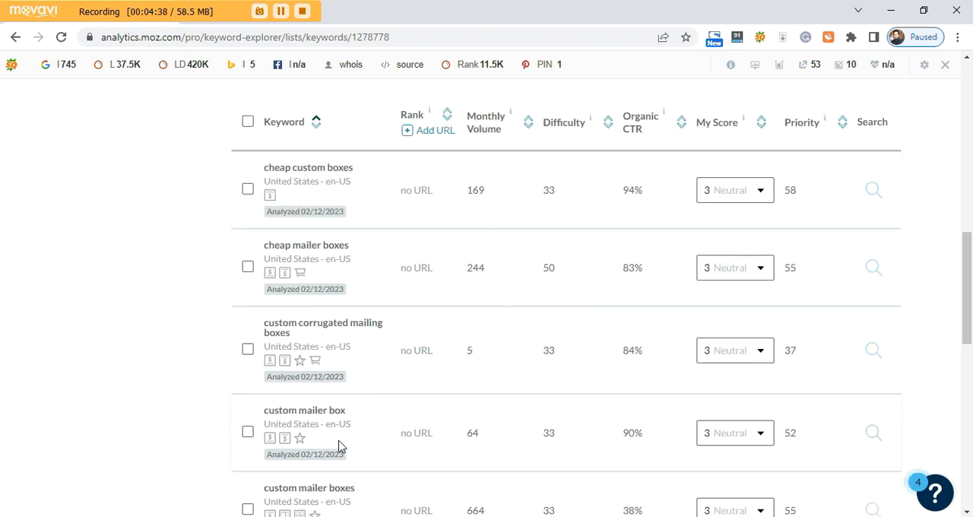
pyautogui.scroll(-5, 395, 309)
pyautogui.scroll(13, 539, 365)
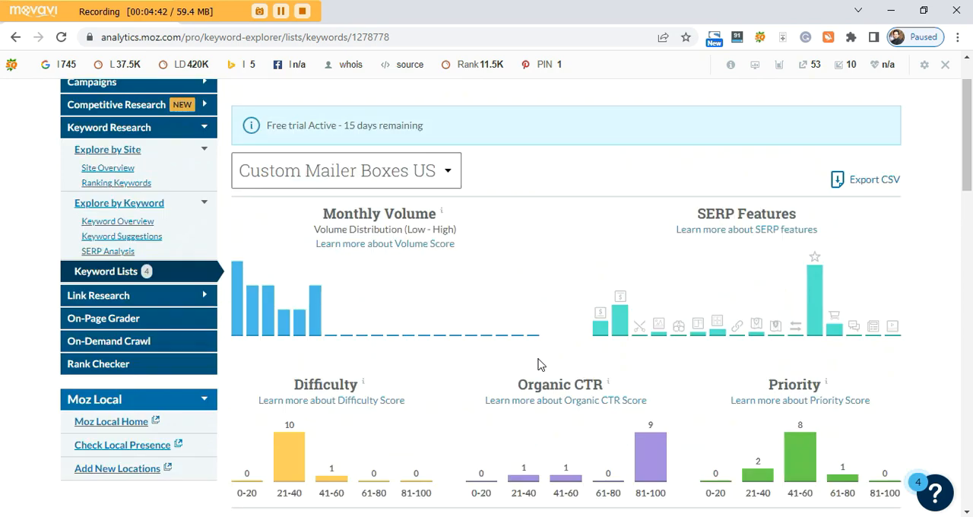
# Export the Custom Mailer Boxes US keyword list as CSV and open the downloaded file in Excel.
pyautogui.scroll(1, 539, 365)
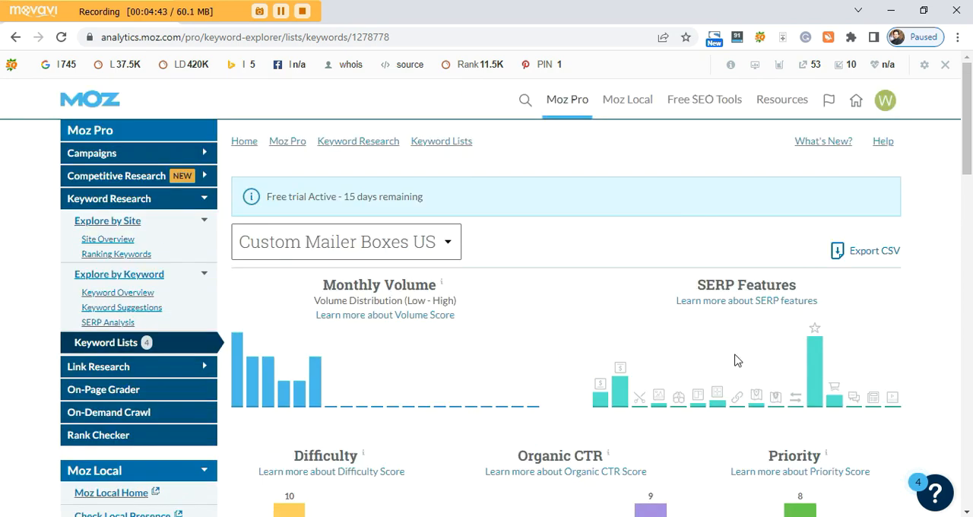
pyautogui.click(874, 251)
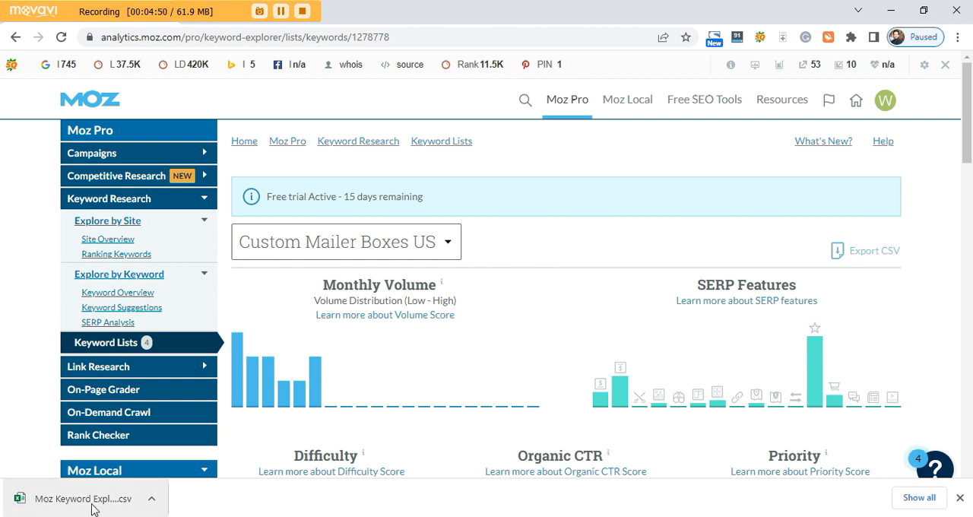
pyautogui.click(91, 505)
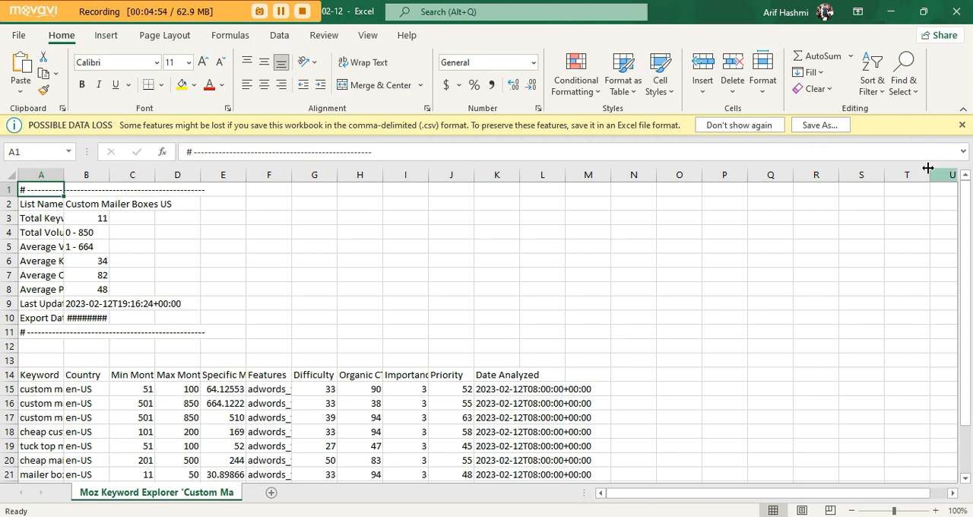
# Save the exported file in Downloads as an Excel Workbook named Custom Mailer Boxes US.
pyautogui.click(818, 129)
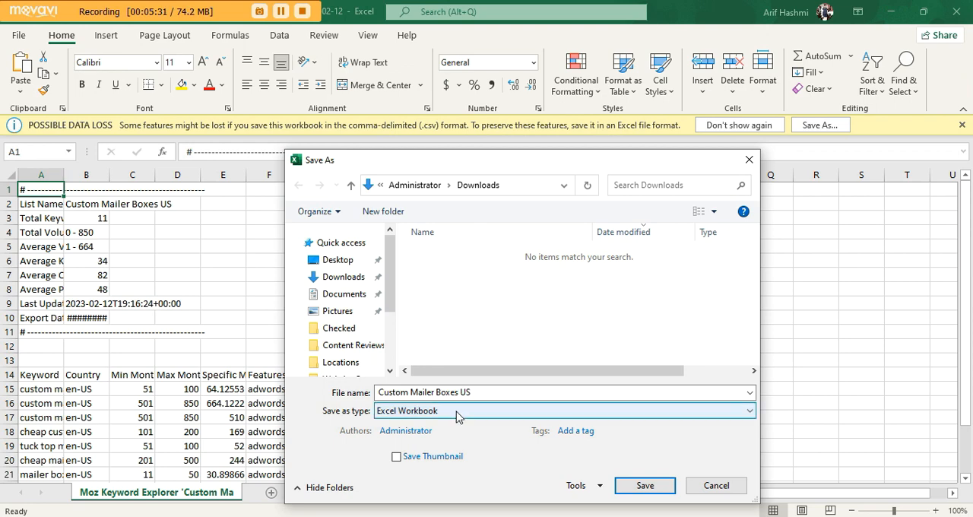
pyautogui.click(465, 415)
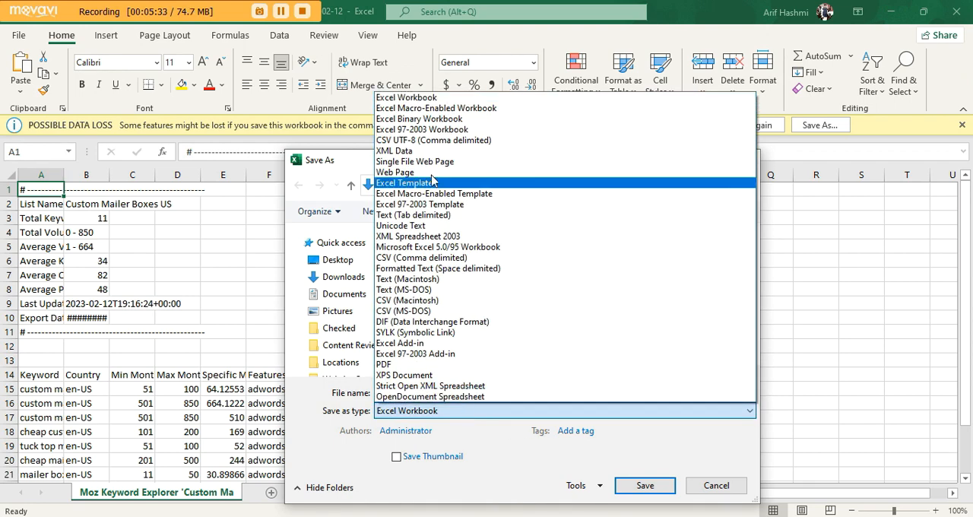
pyautogui.click(408, 99)
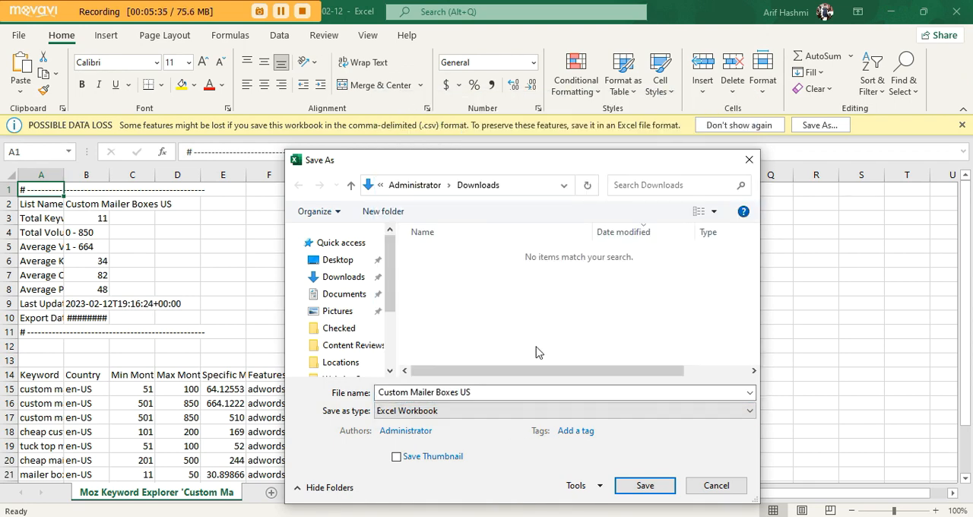
pyautogui.click(645, 492)
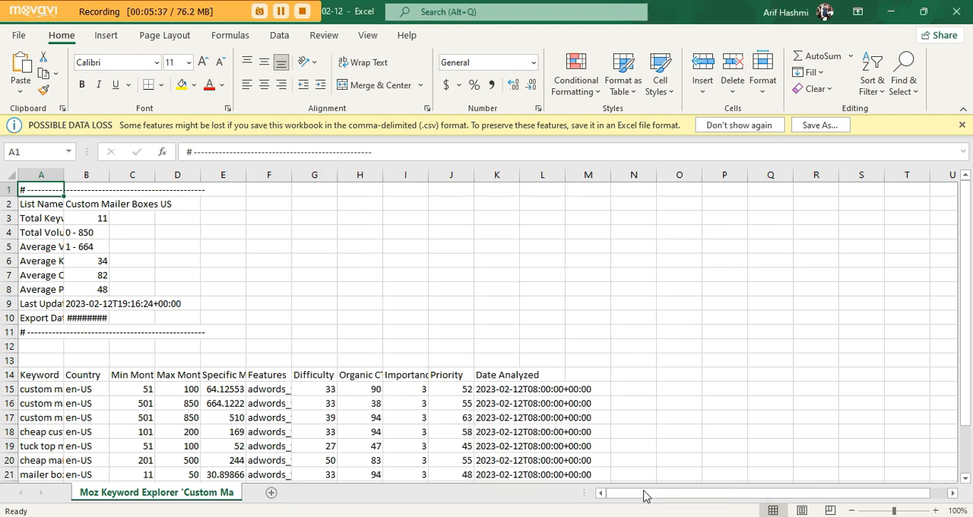
# Widen column A so that the full keyword names fit.
pyautogui.click(363, 271)
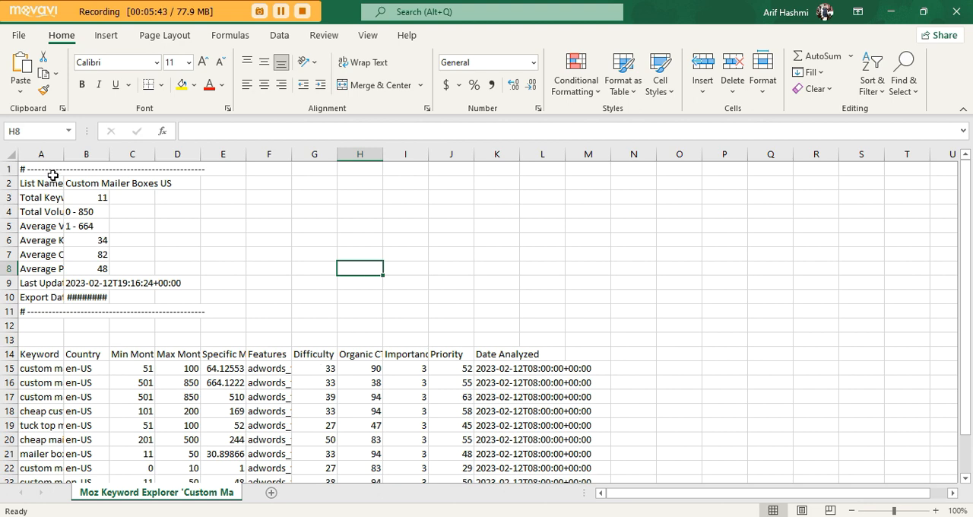
pyautogui.moveTo(62, 159); pyautogui.dragTo(176, 197)
pyautogui.scroll(-2, 149, 340)
pyautogui.scroll(1, 149, 340)
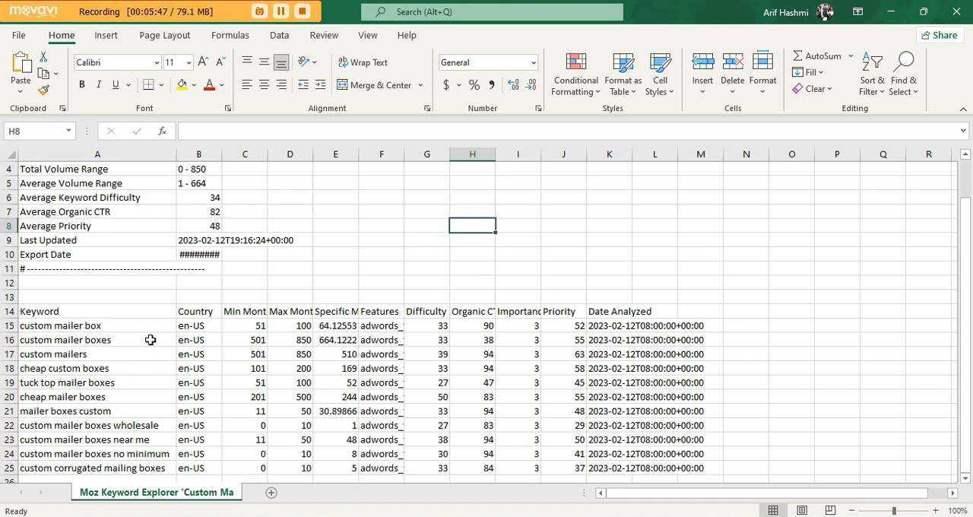
# Insert a column before the Keyword column and head it Sr. in row 14.
pyautogui.click(101, 156)
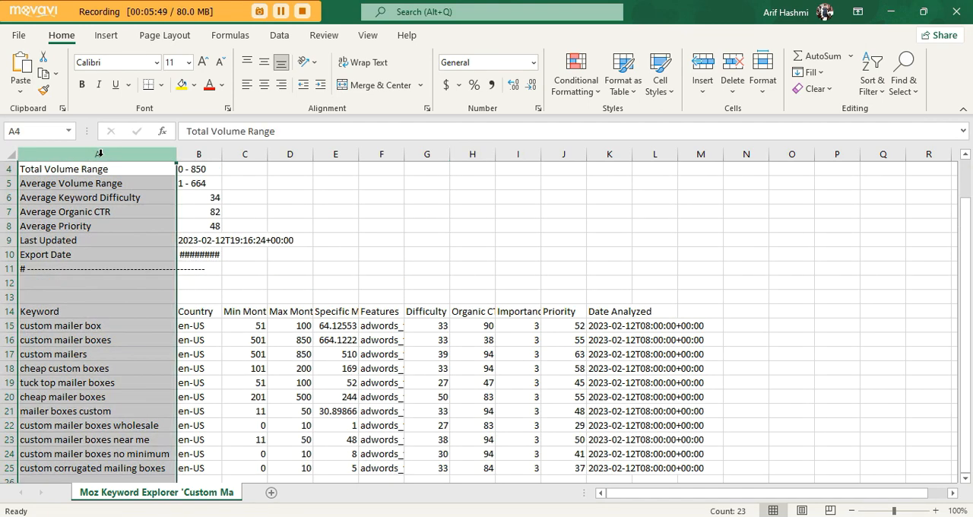
pyautogui.rightClick(112, 251)
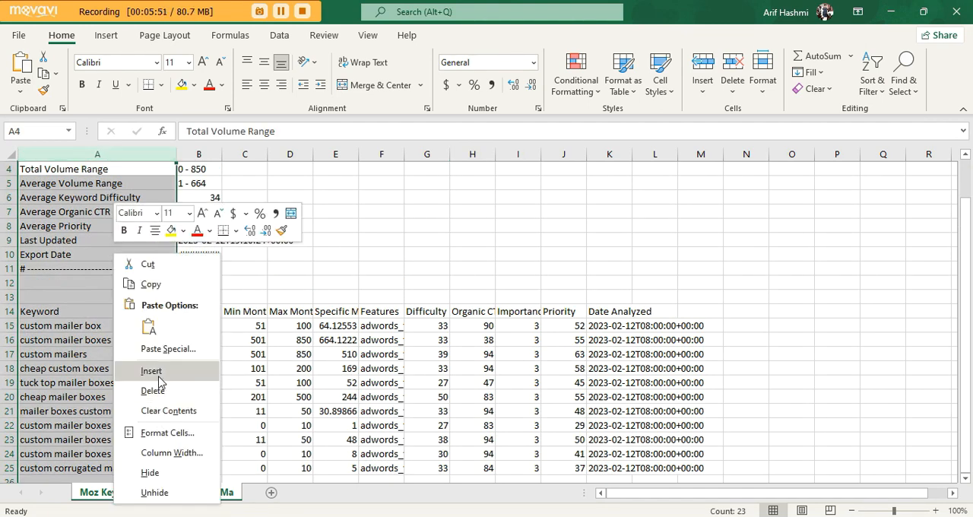
pyautogui.click(152, 370)
pyautogui.click(39, 314)
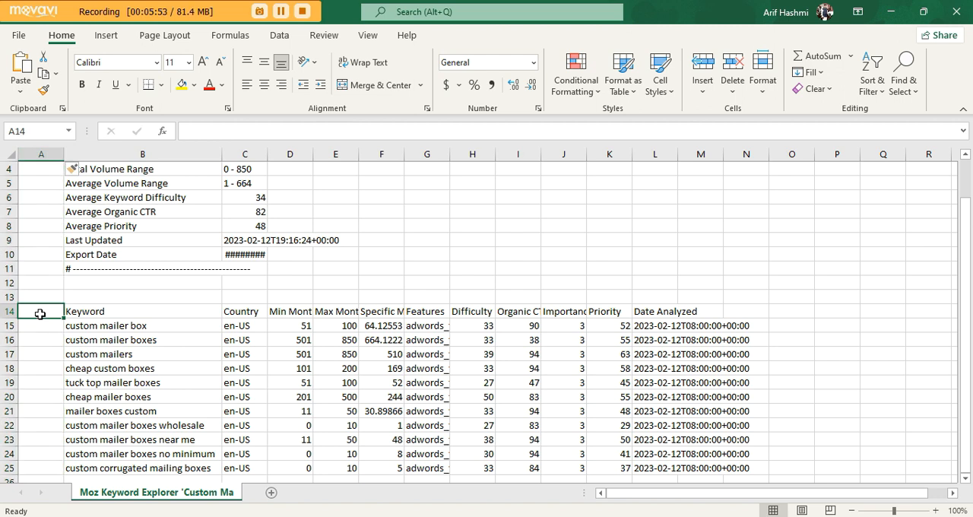
pyautogui.write('Sr.')
pyautogui.press('Return')
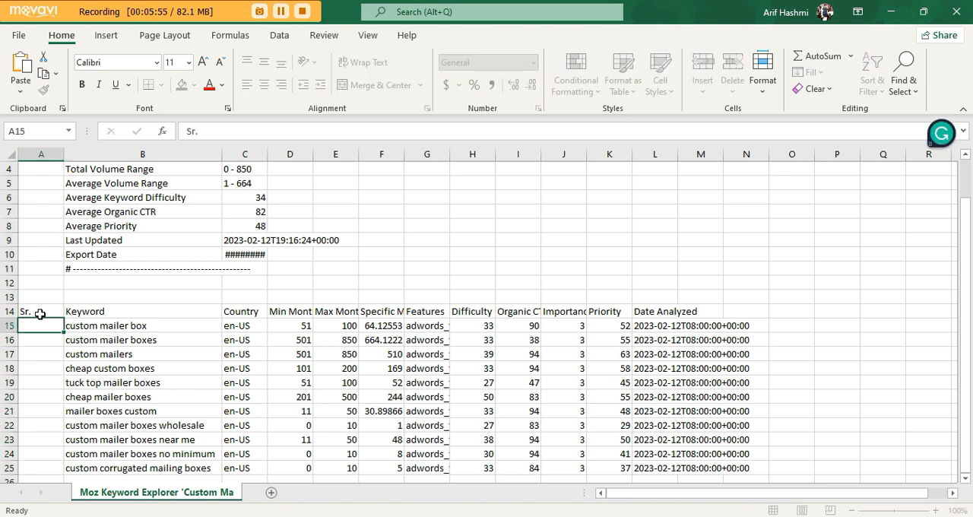
# Number the keywords from 1 to 11 in the Sr. column by filling a series down from A15 to A25.
pyautogui.write('1')
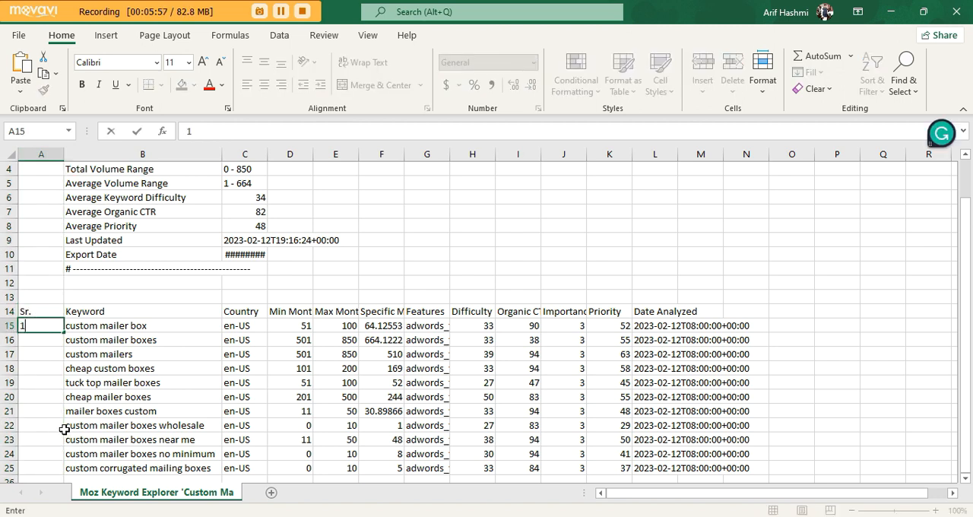
pyautogui.press('Return')
pyautogui.click(29, 322)
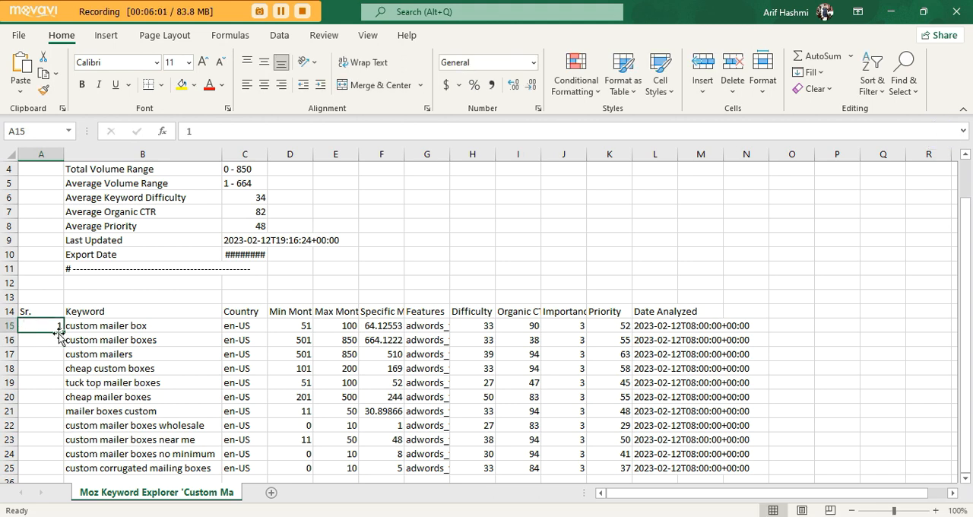
pyautogui.moveTo(63, 331); pyautogui.dragTo(57, 473)
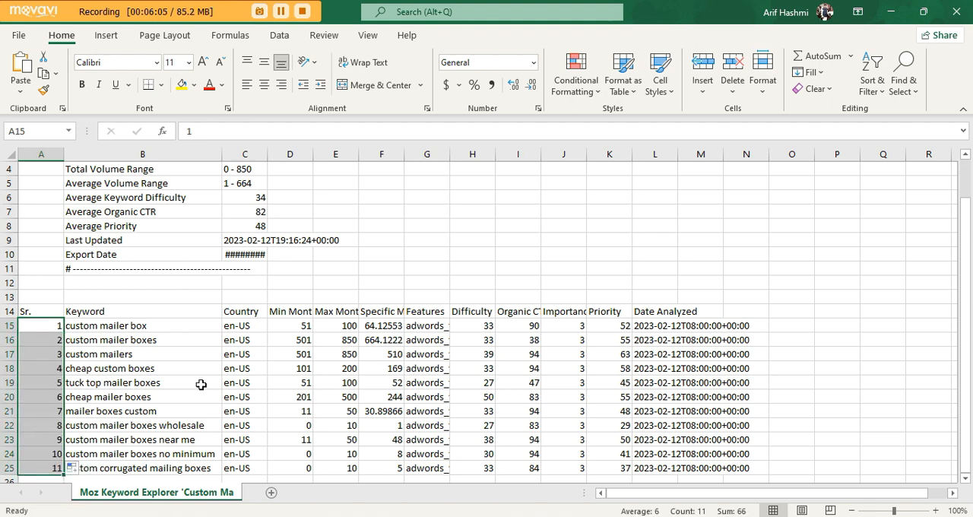
pyautogui.scroll(-1, 201, 384)
pyautogui.click(137, 463)
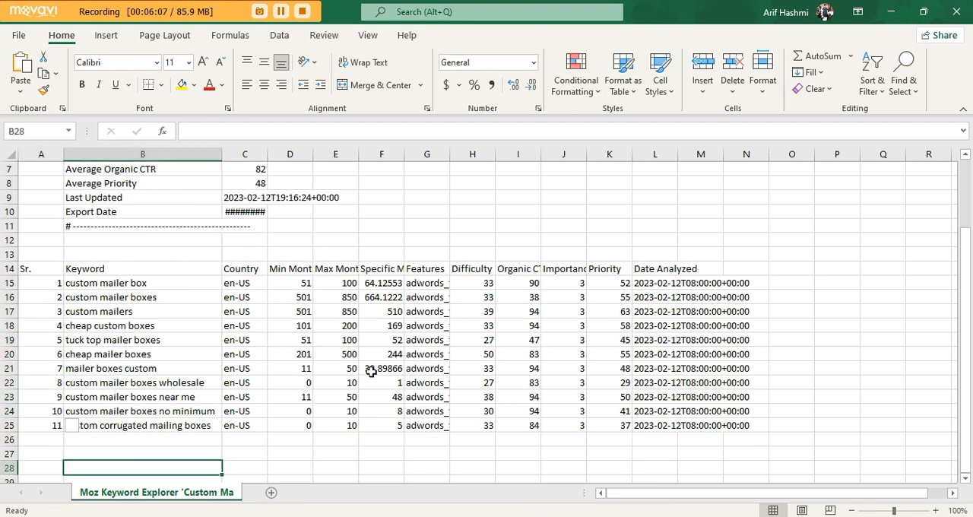
# Delete the minimum monthly volume and specific monthly volume columns from the sheet.
pyautogui.click(285, 156)
pyautogui.rightClick(287, 176)
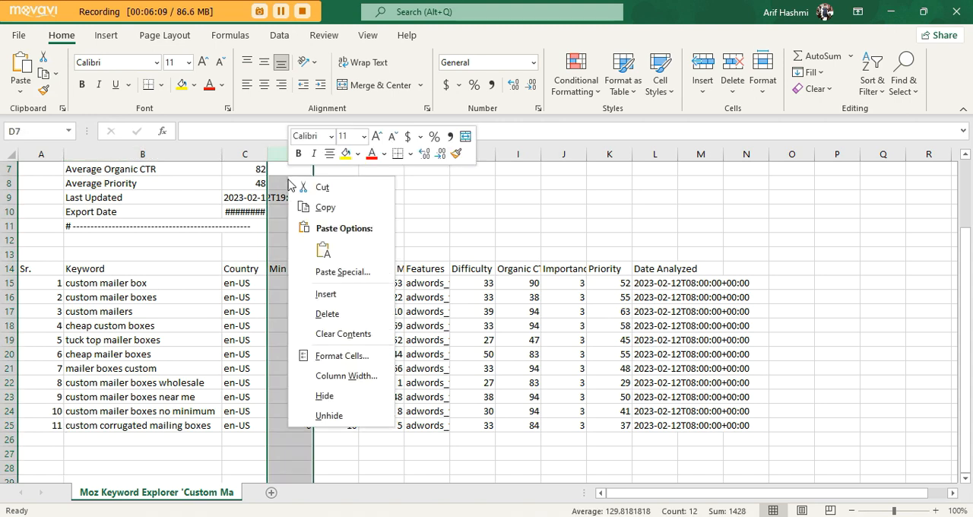
pyautogui.click(326, 314)
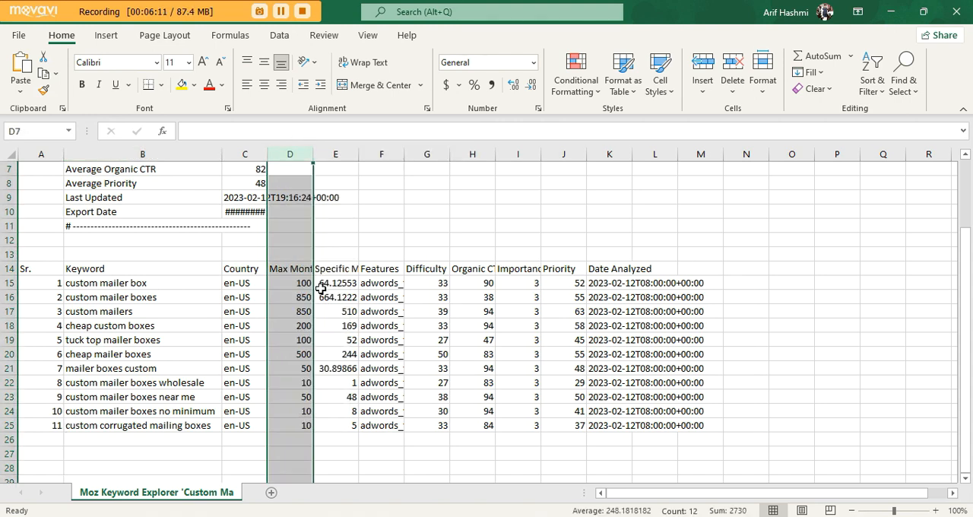
pyautogui.click(333, 155)
pyautogui.rightClick(342, 222)
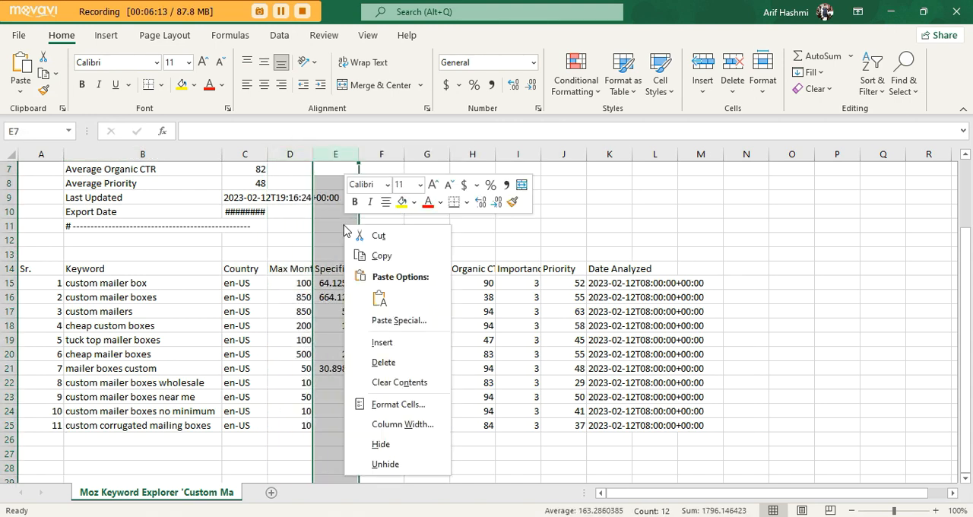
pyautogui.click(392, 360)
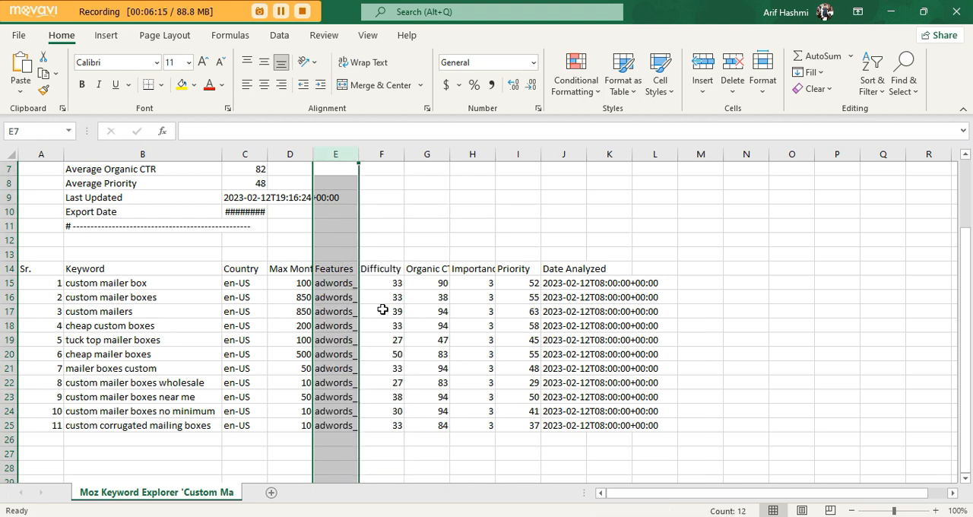
# Delete the Features and Importance columns from the sheet.
pyautogui.rightClick(322, 234)
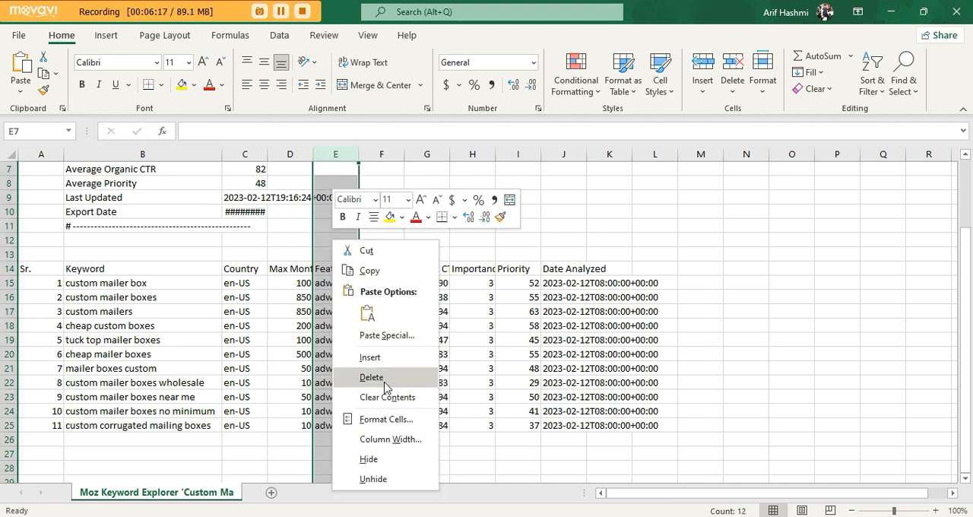
pyautogui.click(374, 378)
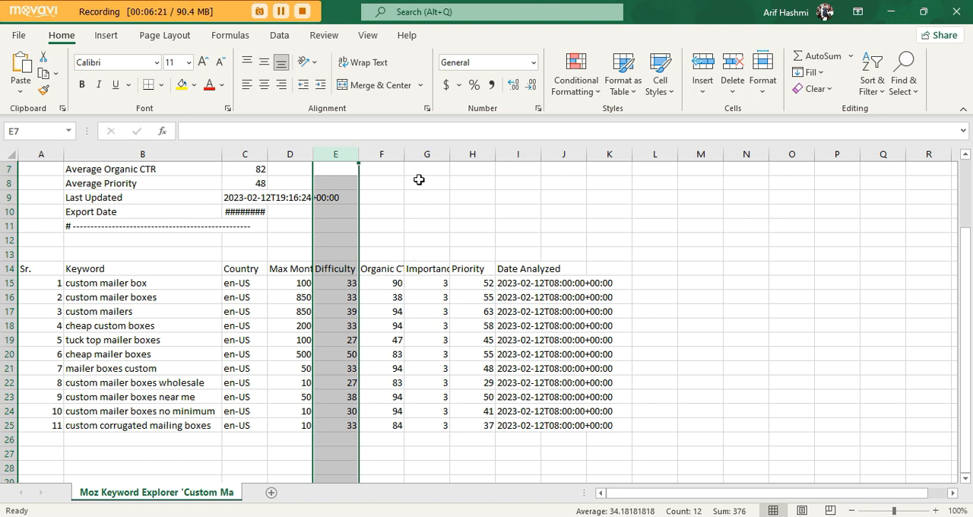
pyautogui.click(421, 154)
pyautogui.rightClick(421, 216)
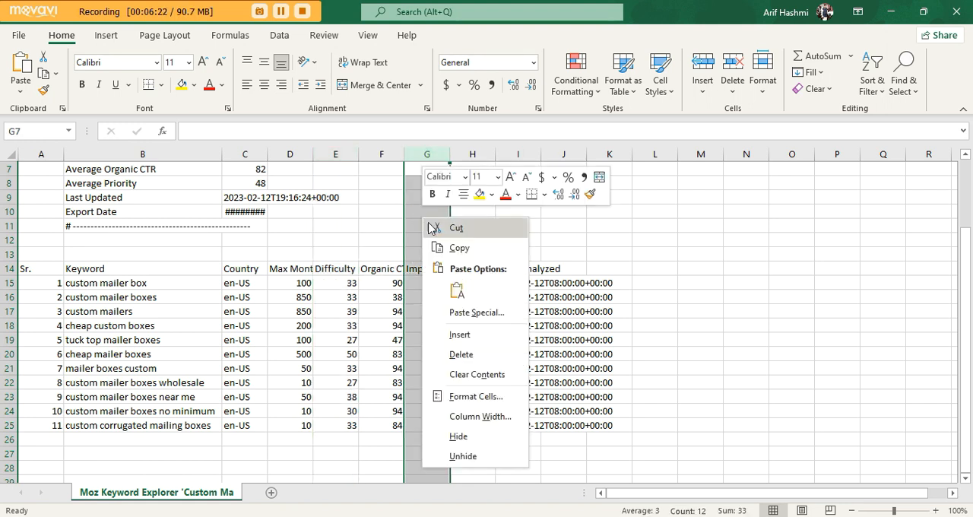
pyautogui.click(460, 354)
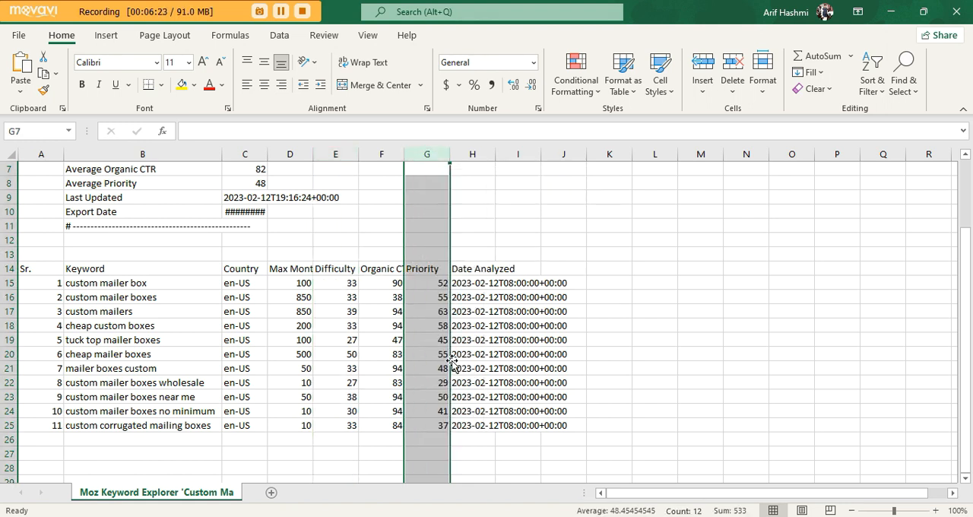
# Delete the Date Analyzed column from the sheet.
pyautogui.click(473, 154)
pyautogui.rightClick(487, 239)
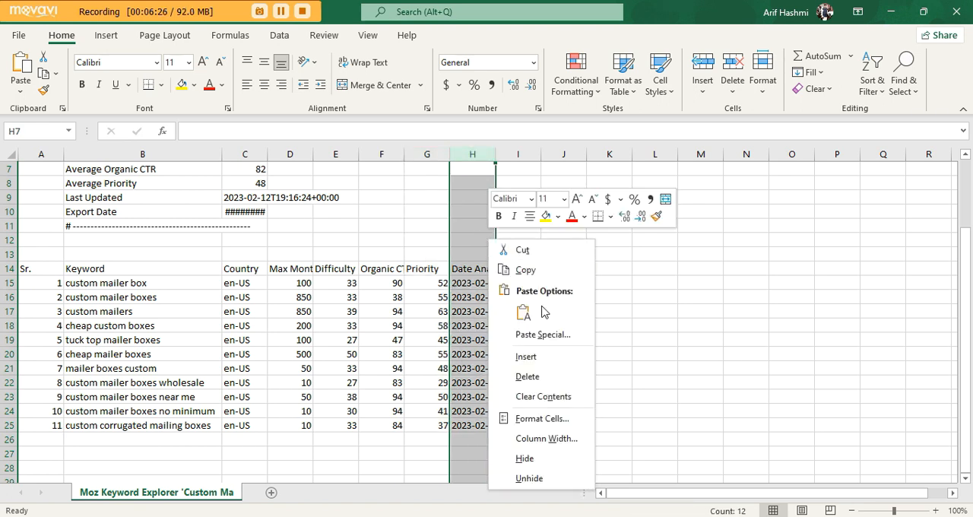
pyautogui.click(531, 378)
pyautogui.click(679, 353)
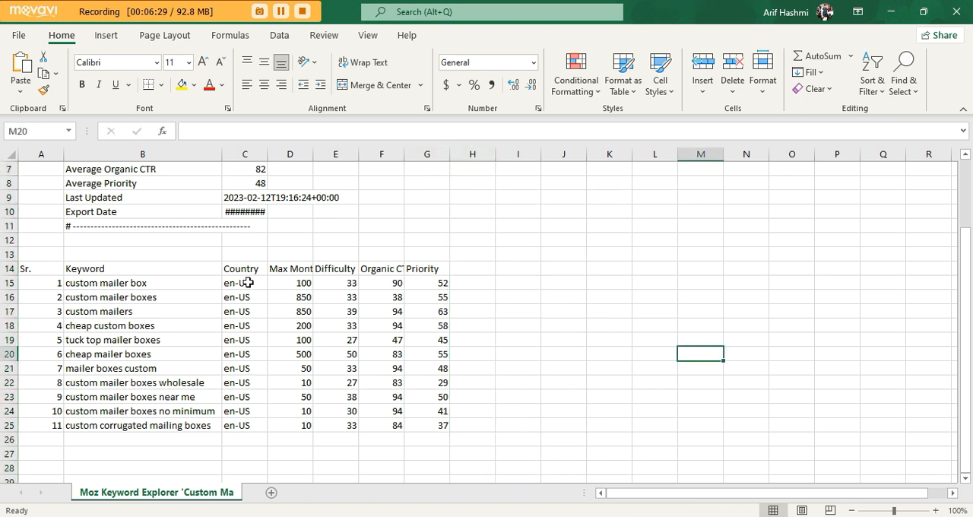
# Widen the volume, difficulty and Organic CTR columns, and rename the Max Monthly Volume header to SV and the Difficulty header to KD.
pyautogui.click(292, 270)
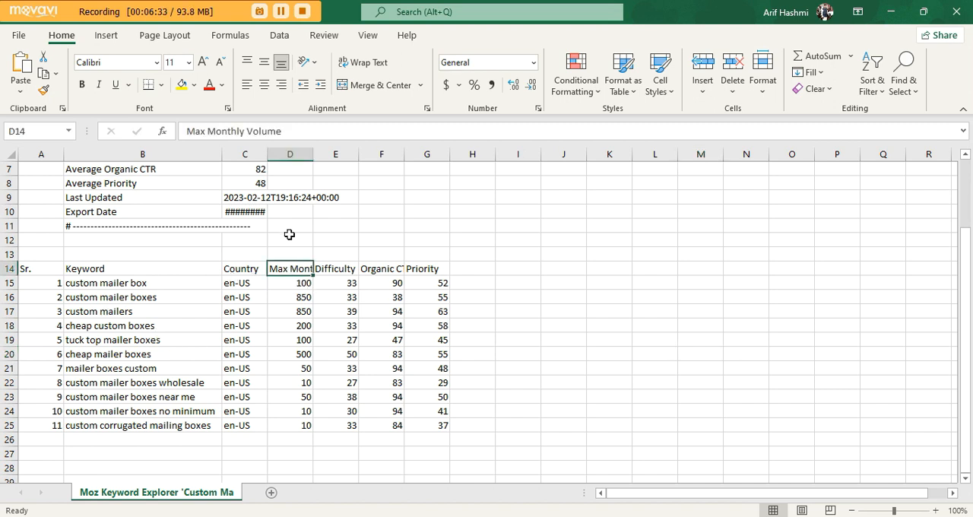
pyautogui.moveTo(312, 154); pyautogui.dragTo(470, 171)
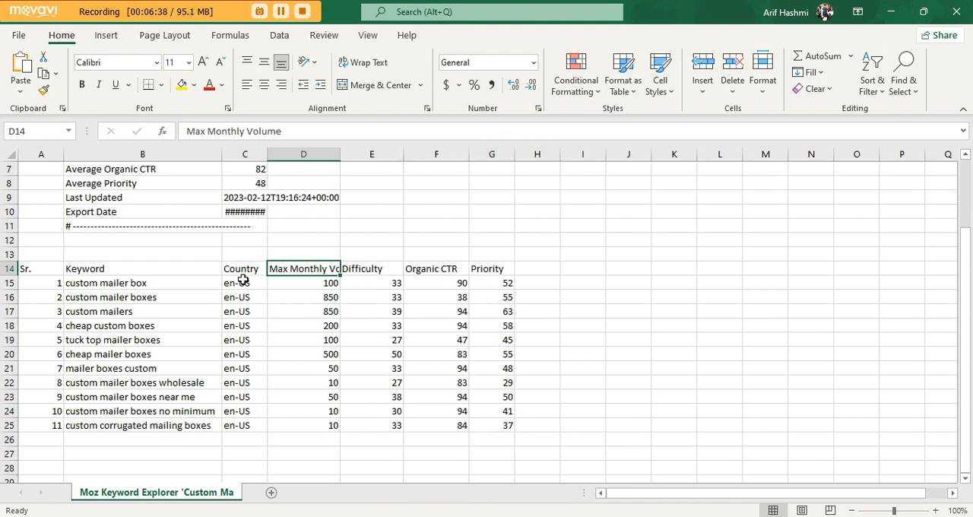
pyautogui.write('SV')
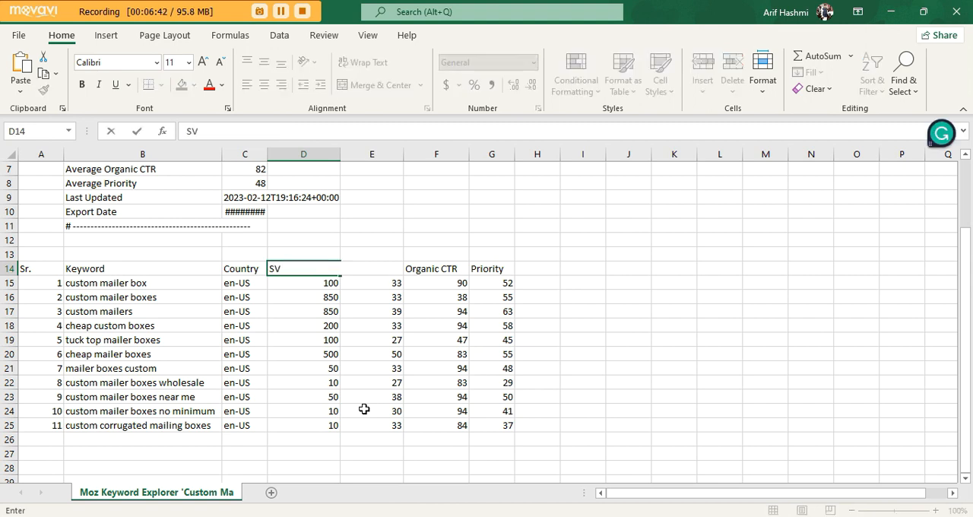
pyautogui.press('Tab')
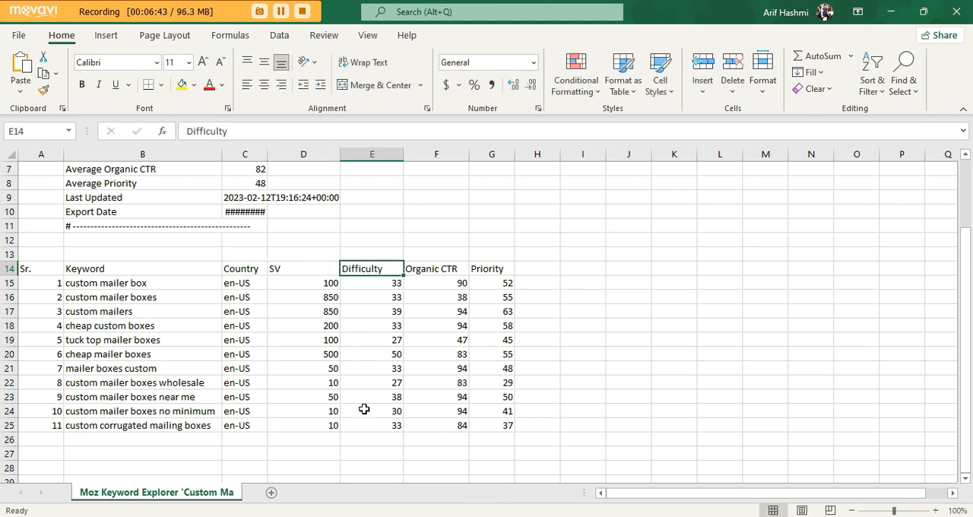
pyautogui.write('KD')
pyautogui.press('Tab')
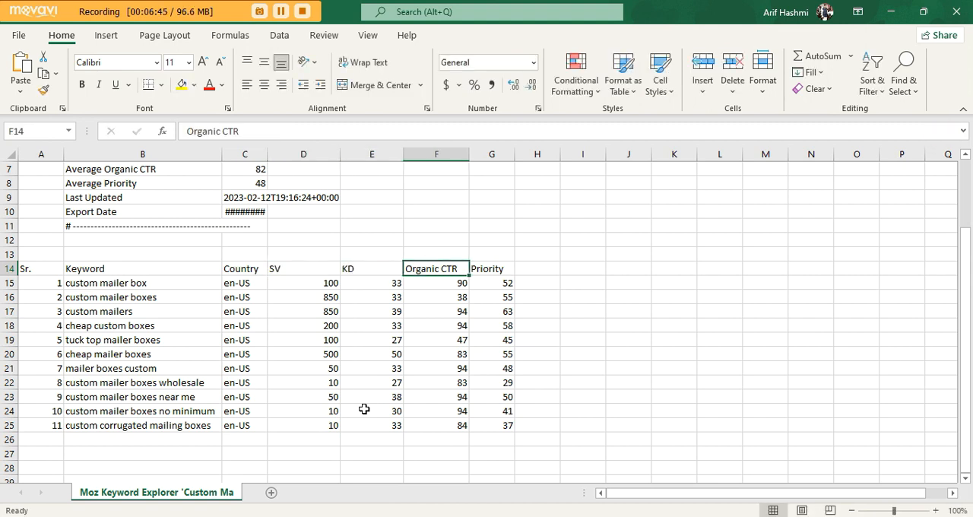
# Rename the Organic CTR header to CTR and centre the contents of the SV through Priority columns.
pyautogui.write('CTR')
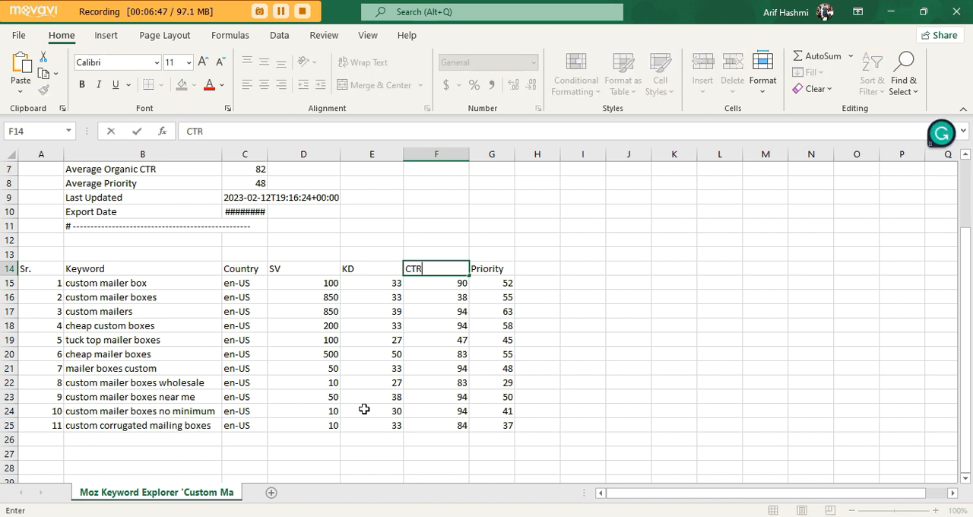
pyautogui.press('Tab')
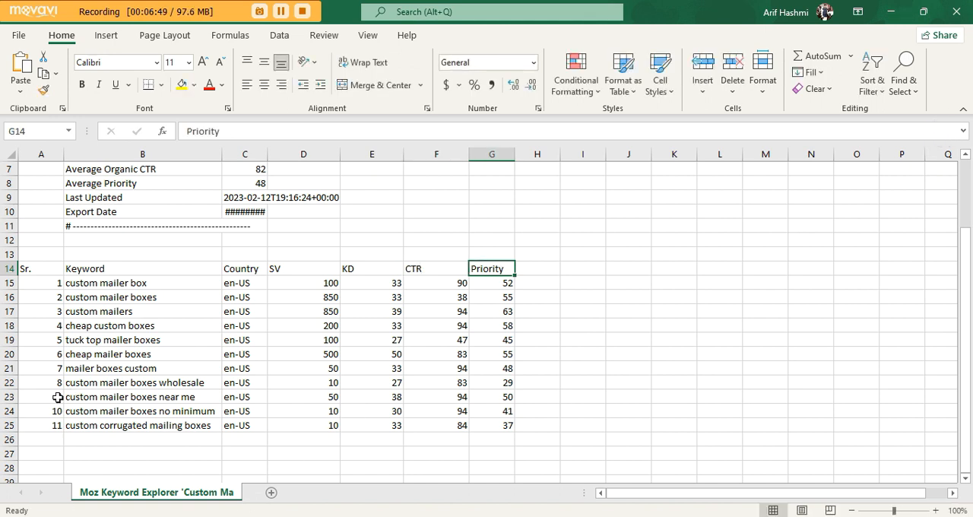
pyautogui.moveTo(283, 155); pyautogui.dragTo(479, 206)
pyautogui.click(264, 85)
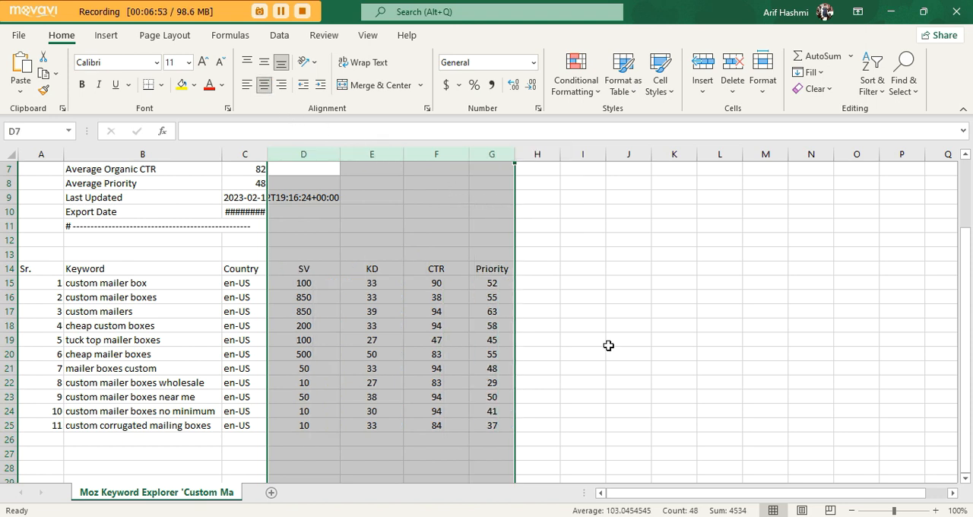
pyautogui.click(610, 342)
# Fill the Sr. header cell with theme green and the Keyword header cell with the lighter theme blue.
pyautogui.click(27, 269)
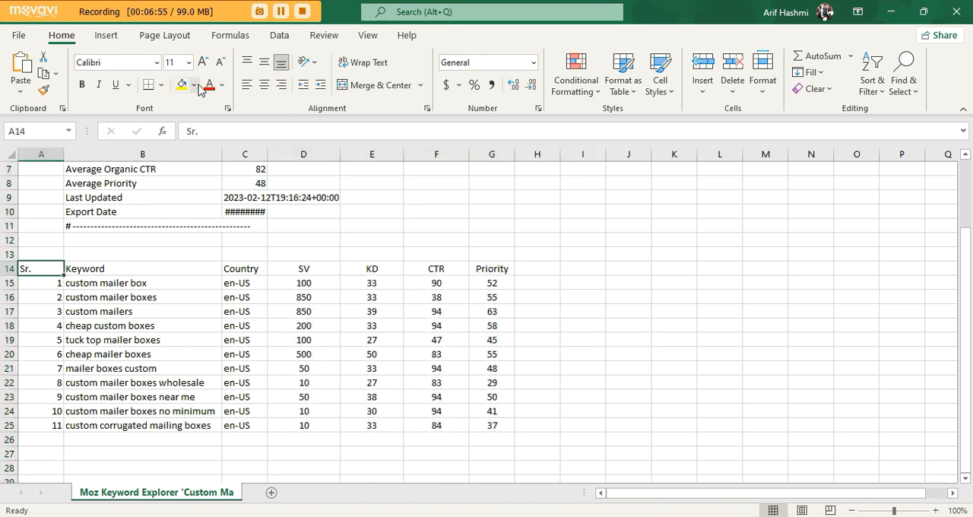
pyautogui.click(195, 84)
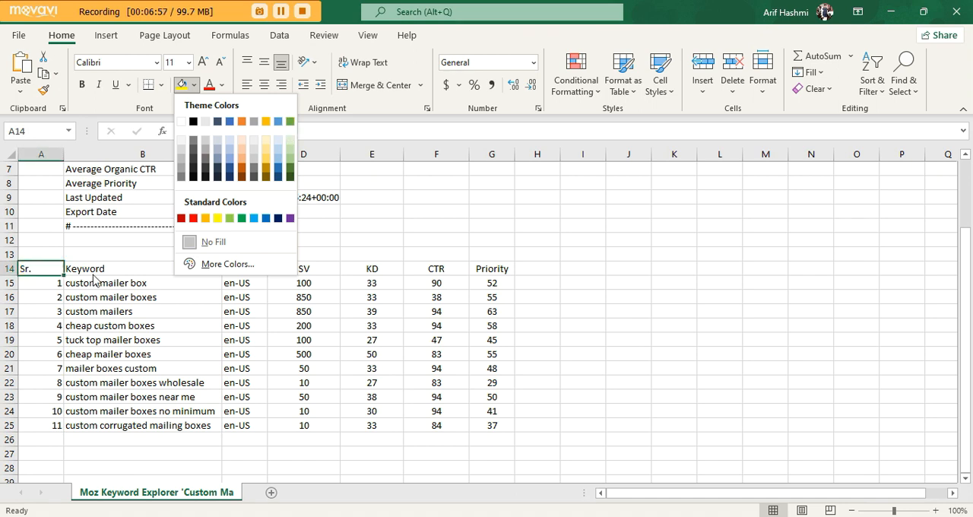
pyautogui.click(289, 121)
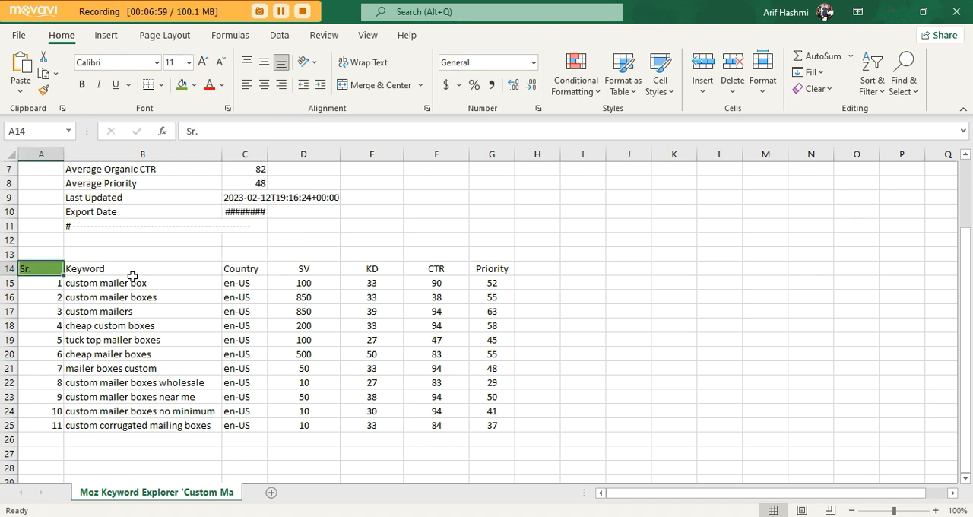
pyautogui.click(126, 270)
pyautogui.click(195, 85)
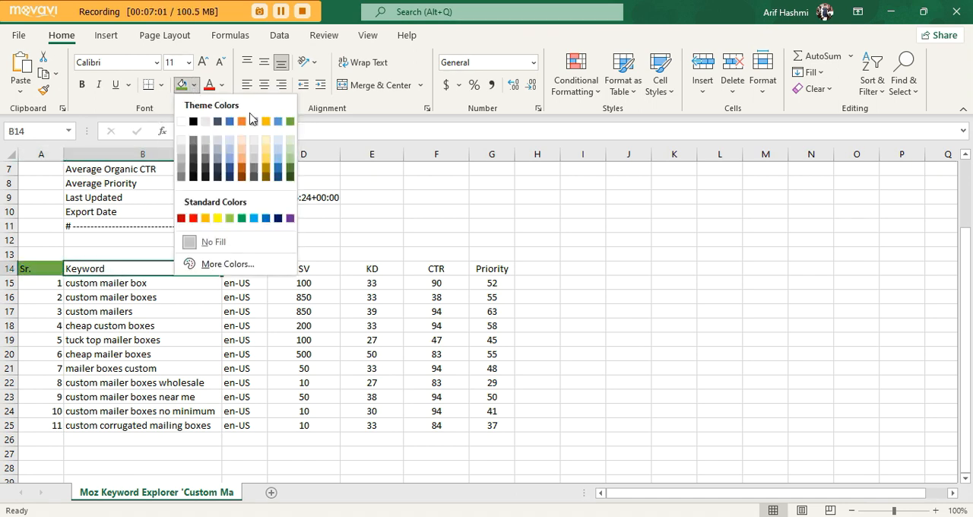
pyautogui.click(278, 122)
# Fill the Country header cell with theme gold and the SV header cell with the mid-grey theme colour.
pyautogui.click(270, 269)
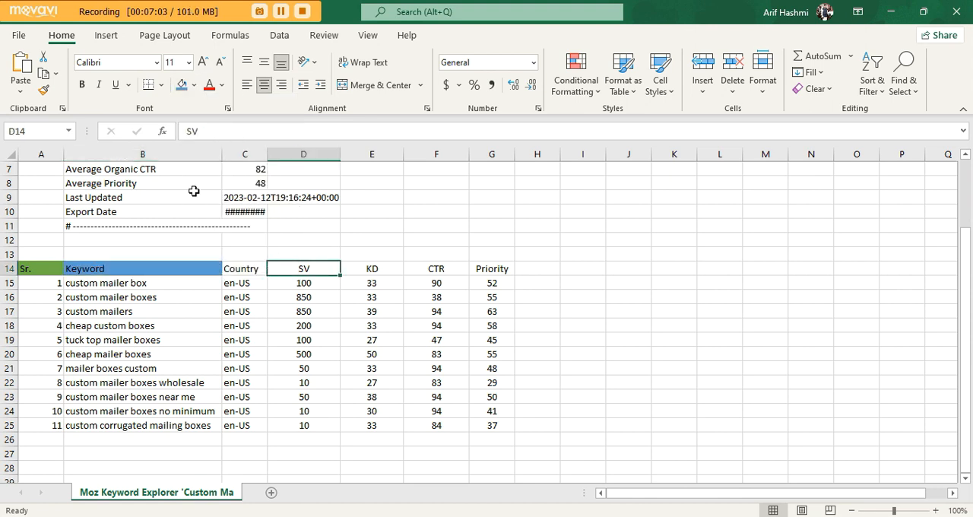
pyautogui.click(233, 268)
pyautogui.click(197, 87)
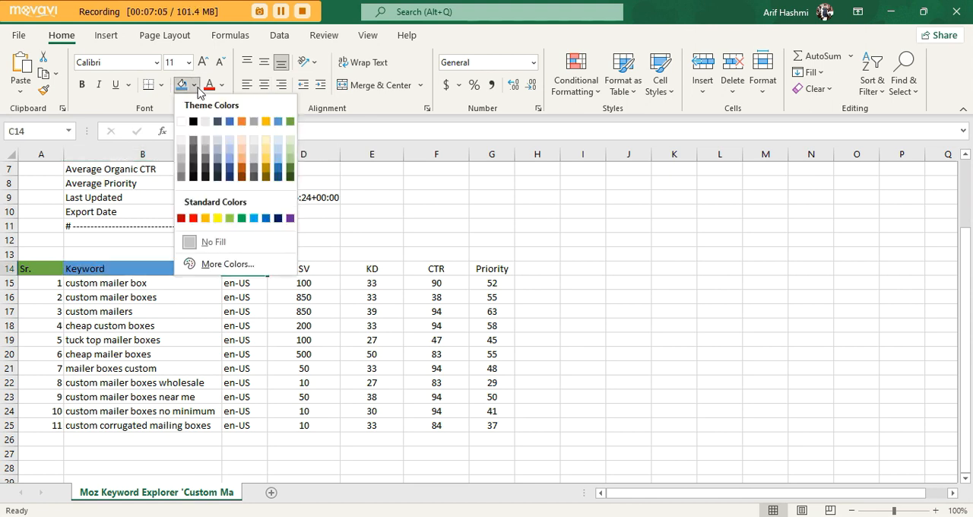
pyautogui.click(267, 121)
pyautogui.click(310, 270)
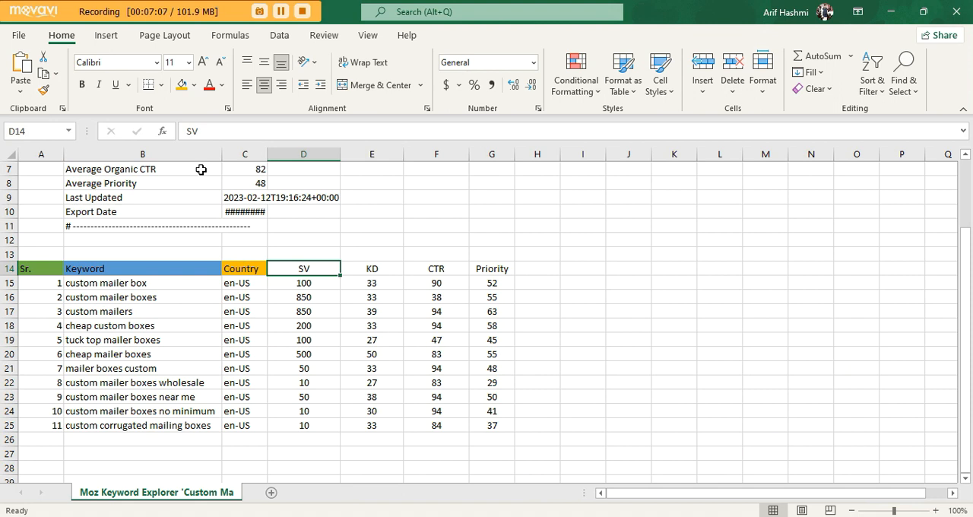
pyautogui.click(196, 87)
pyautogui.click(256, 122)
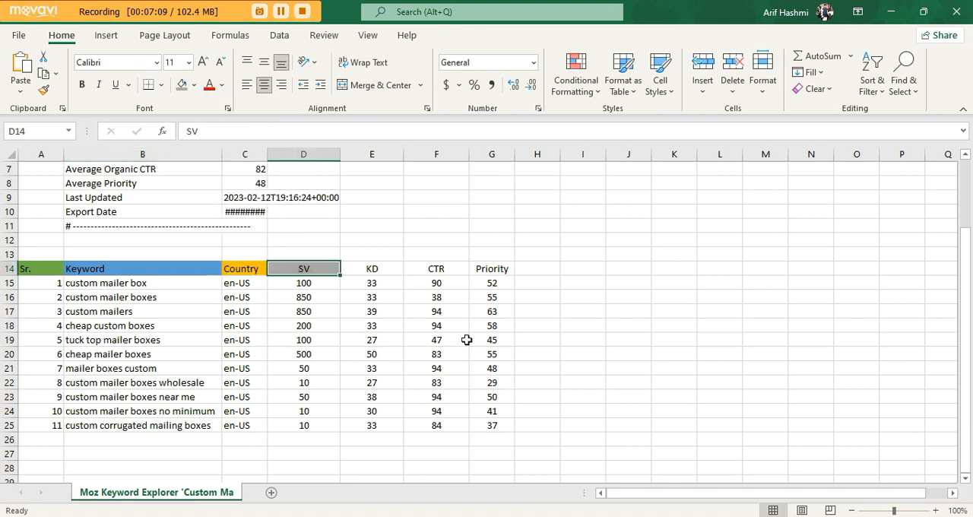
# Fill the KD header cell with theme orange and the CTR header cell with the darker theme blue.
pyautogui.click(384, 270)
pyautogui.click(195, 87)
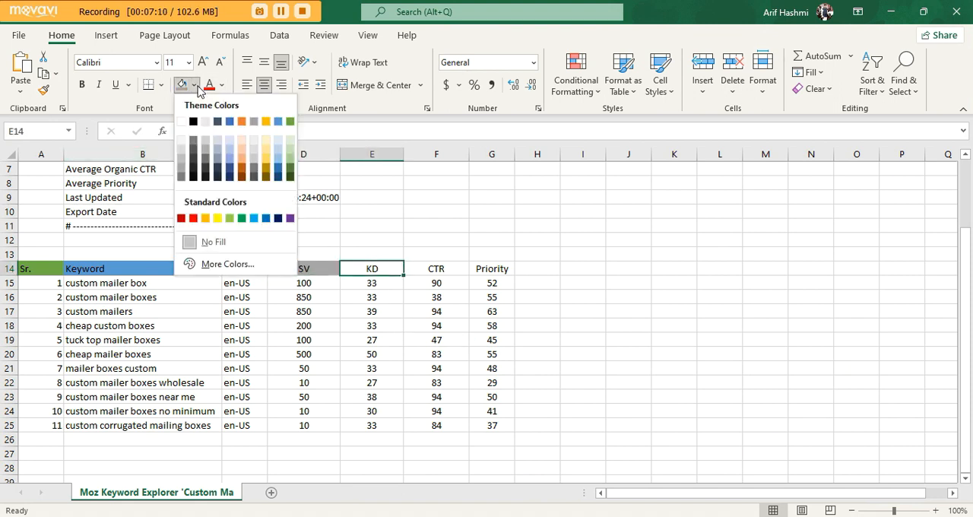
pyautogui.click(242, 122)
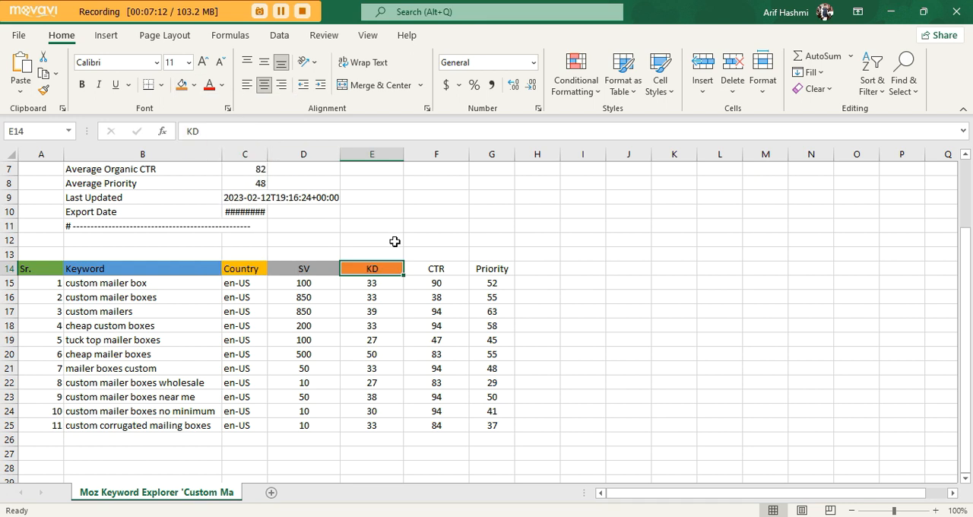
pyautogui.click(436, 270)
pyautogui.click(195, 85)
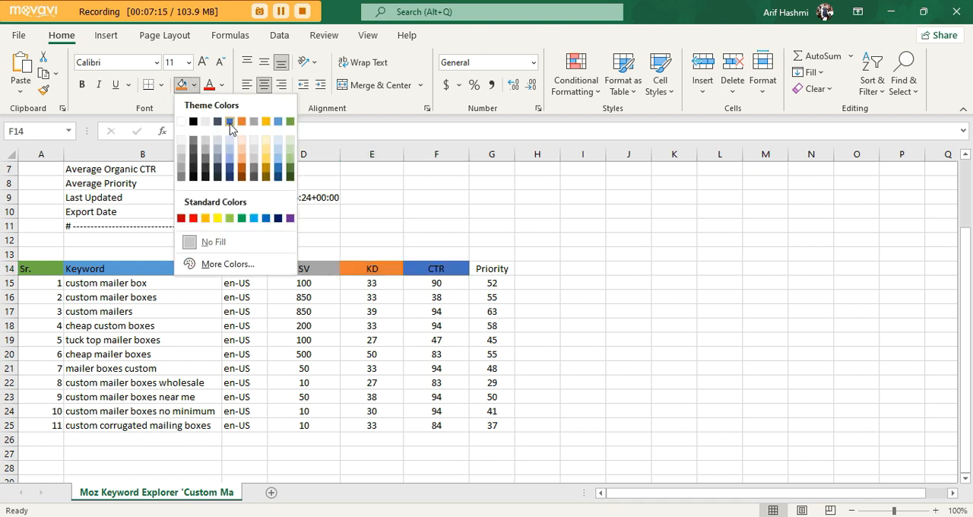
pyautogui.click(229, 123)
# Fill the Priority header cell with the standard light blue colour.
pyautogui.click(495, 268)
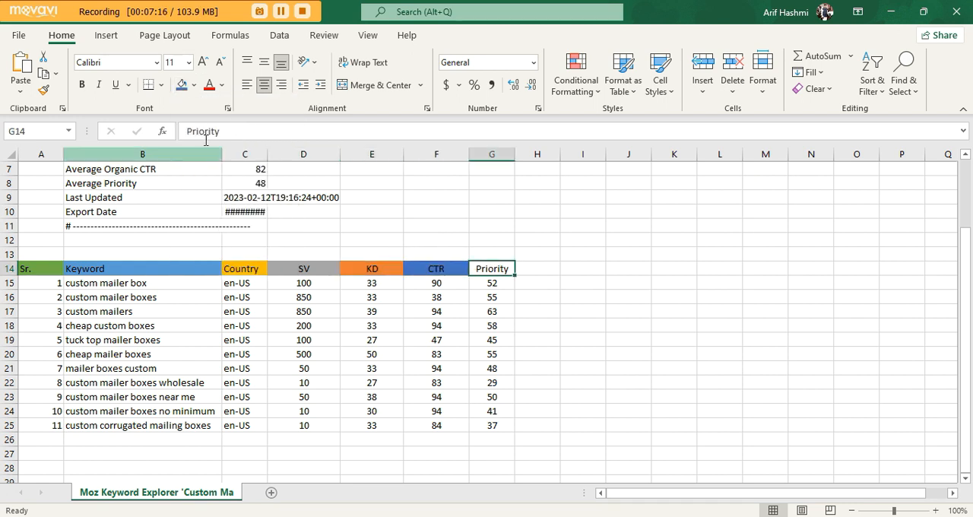
pyautogui.click(196, 85)
pyautogui.click(253, 218)
pyautogui.click(543, 339)
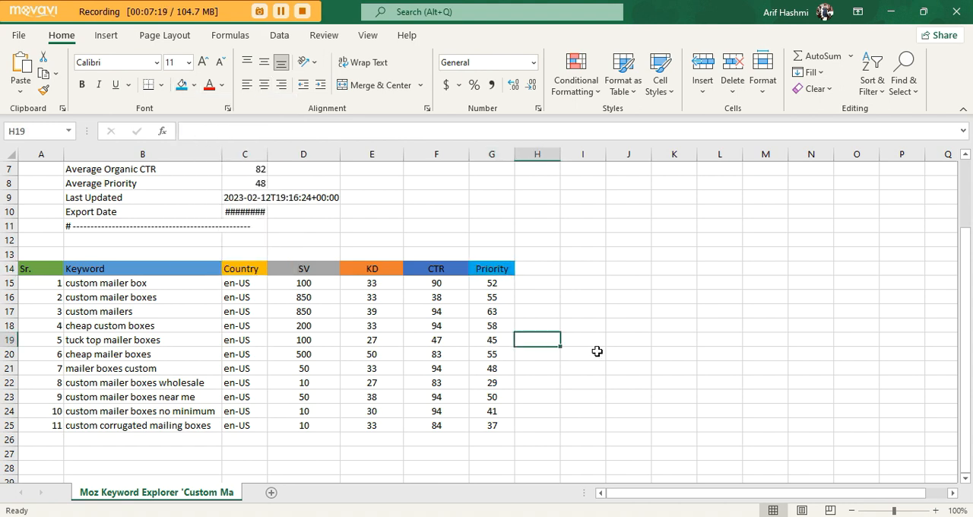